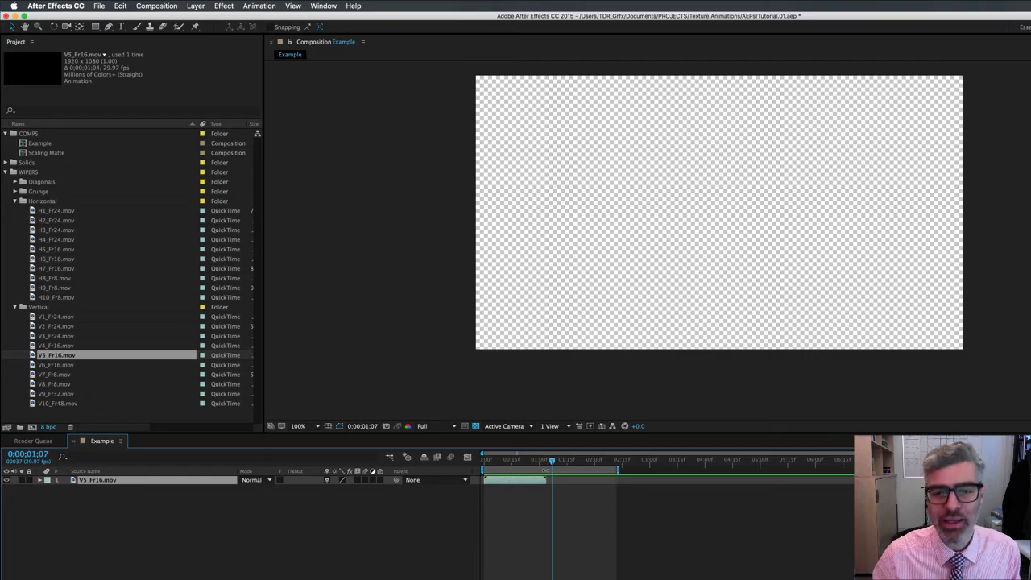
Preview the V5_Fr16.mov wipe in the Example composition and return to frame 0
key(space)
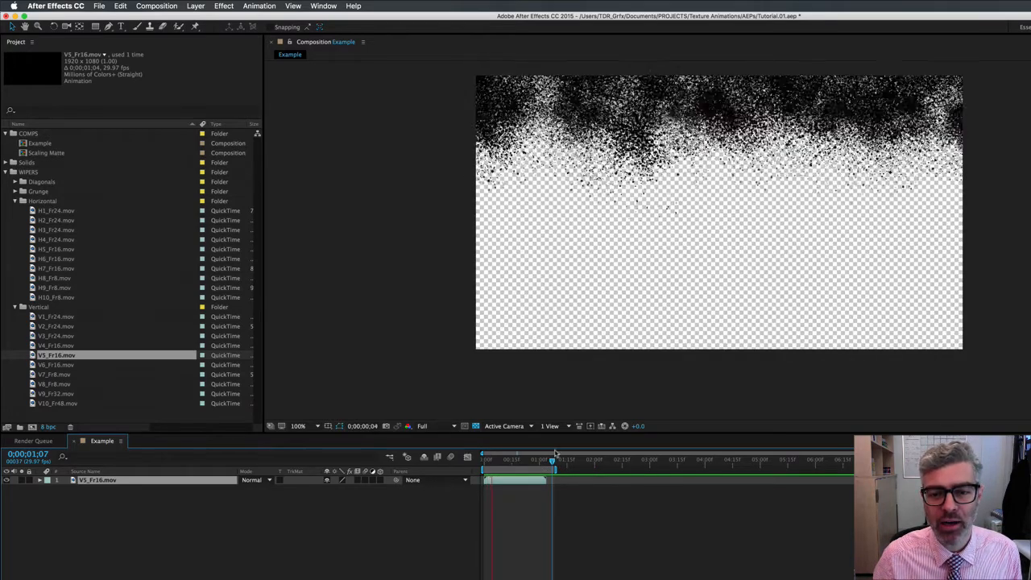
key(space)
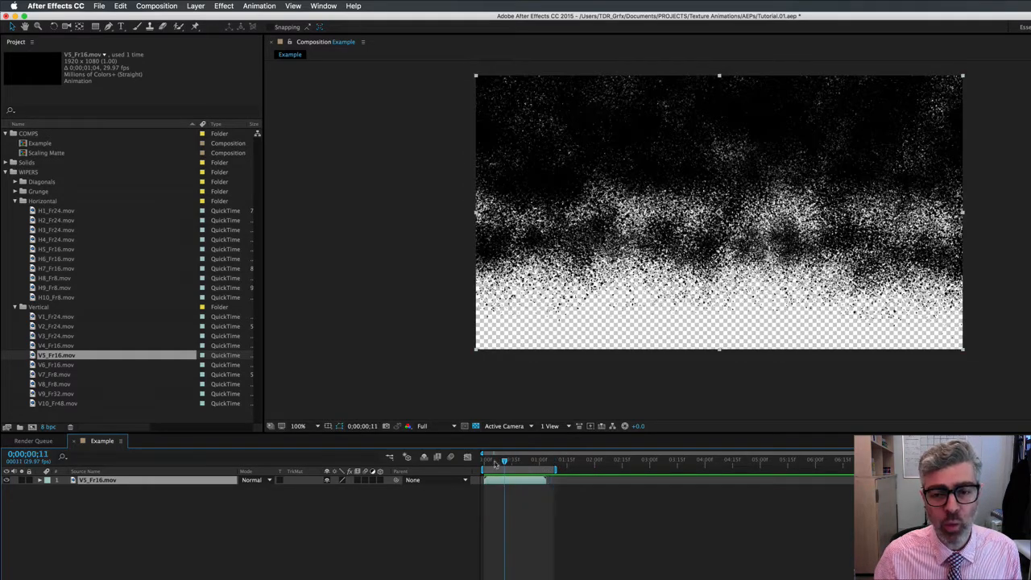
drag(496, 463, 448, 457)
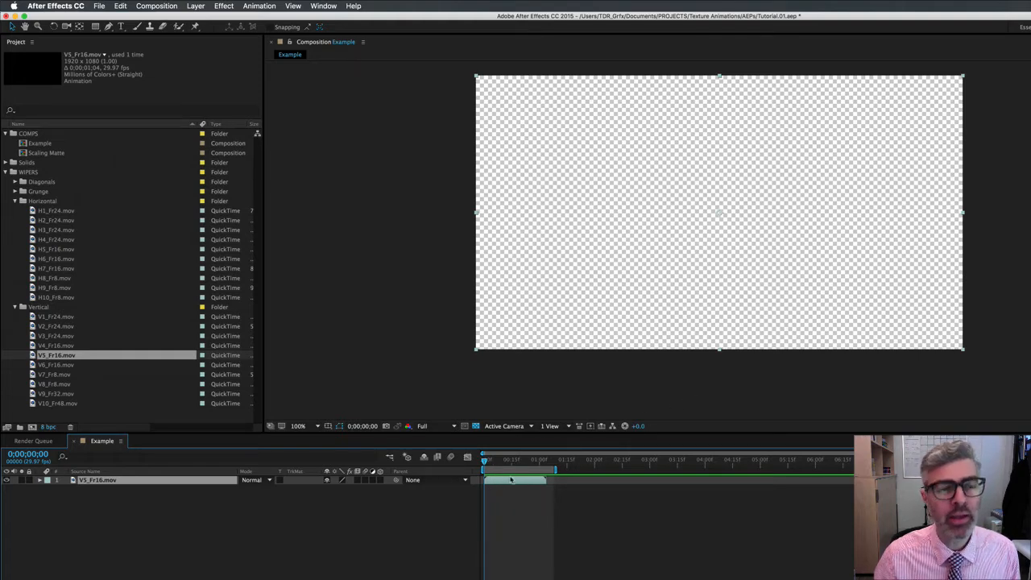
Enable time remapping on the V5_Fr16.mov layer and add a Time Remap keyframe at 0;00;00;16, where the frame is fully black
click(196, 5)
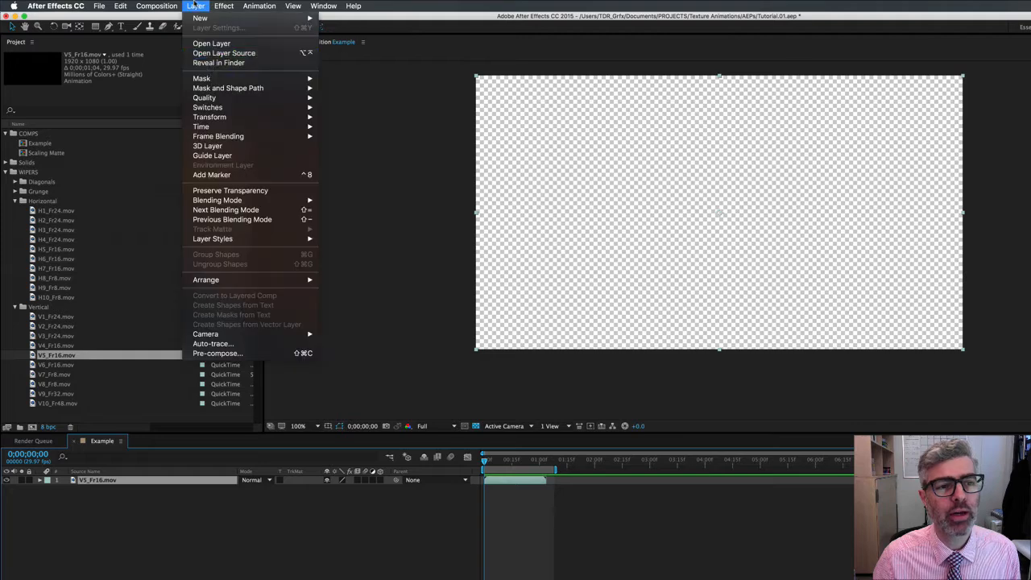
mouse_move(207, 126)
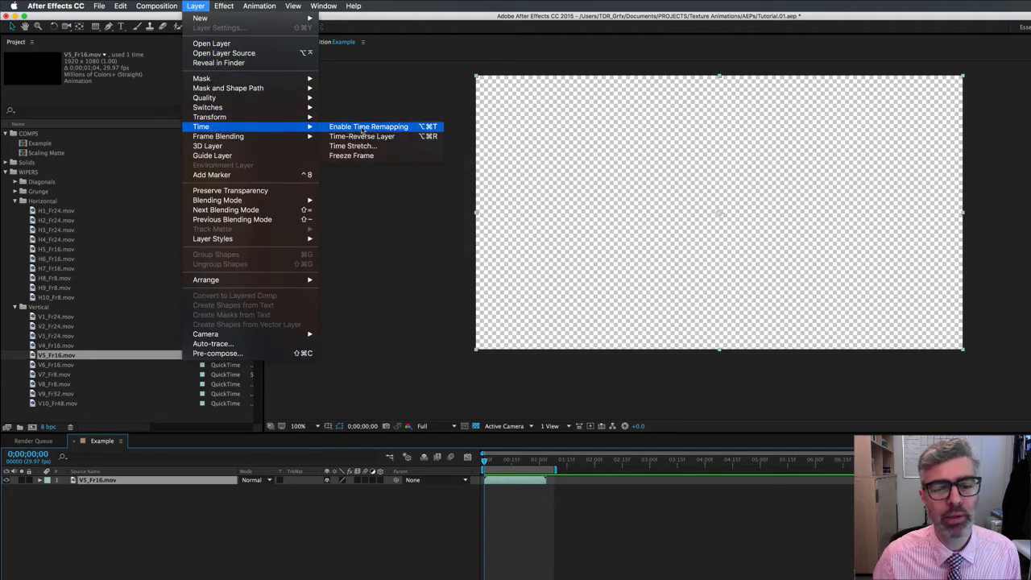
click(363, 127)
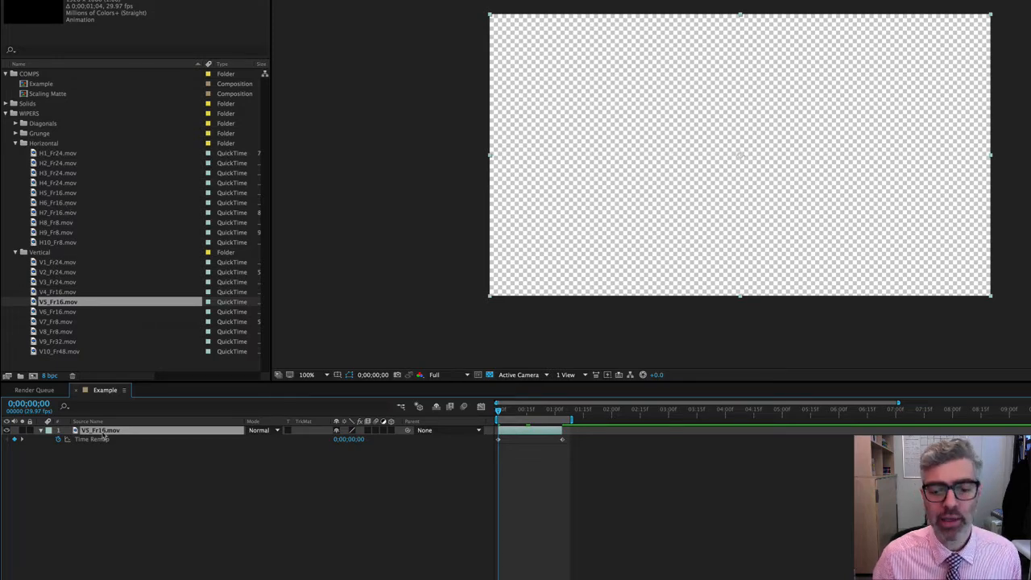
drag(499, 411, 529, 413)
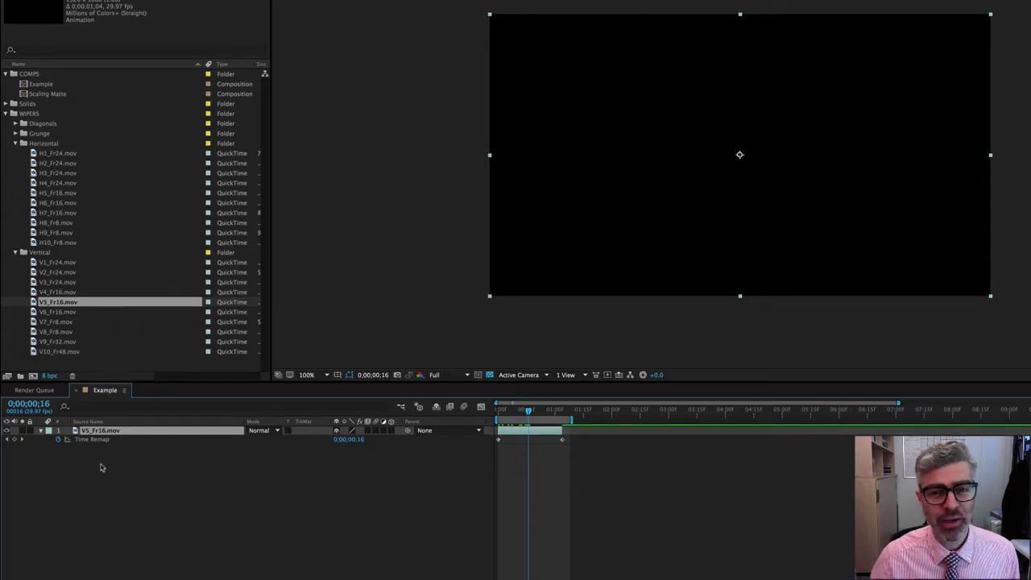
click(14, 440)
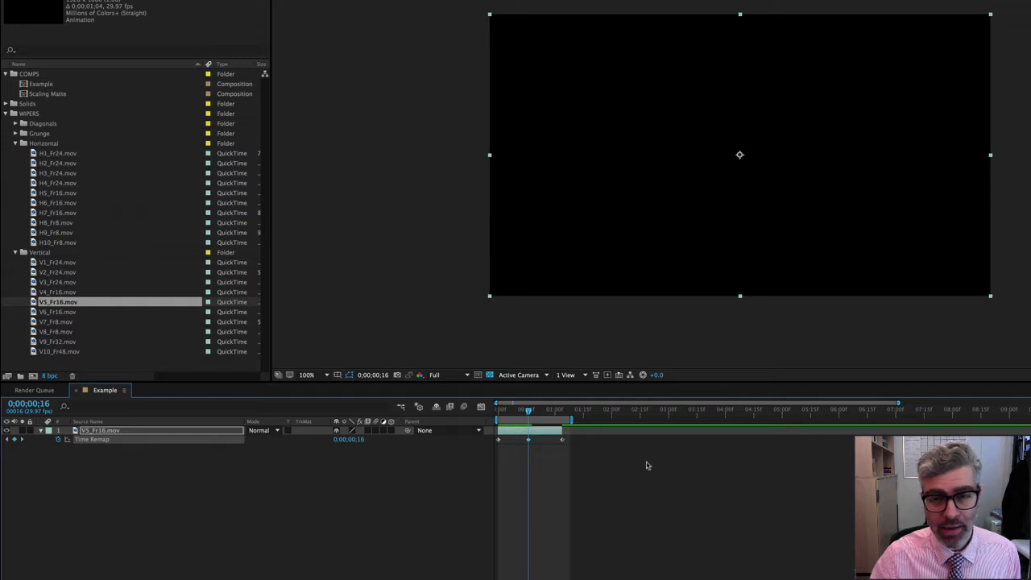
Add a Time Remap keyframe at frame 17, then extend the layer and shift the last two keyframes to 0;00;01;05 and 0;00;01;22
key(Page_Down)
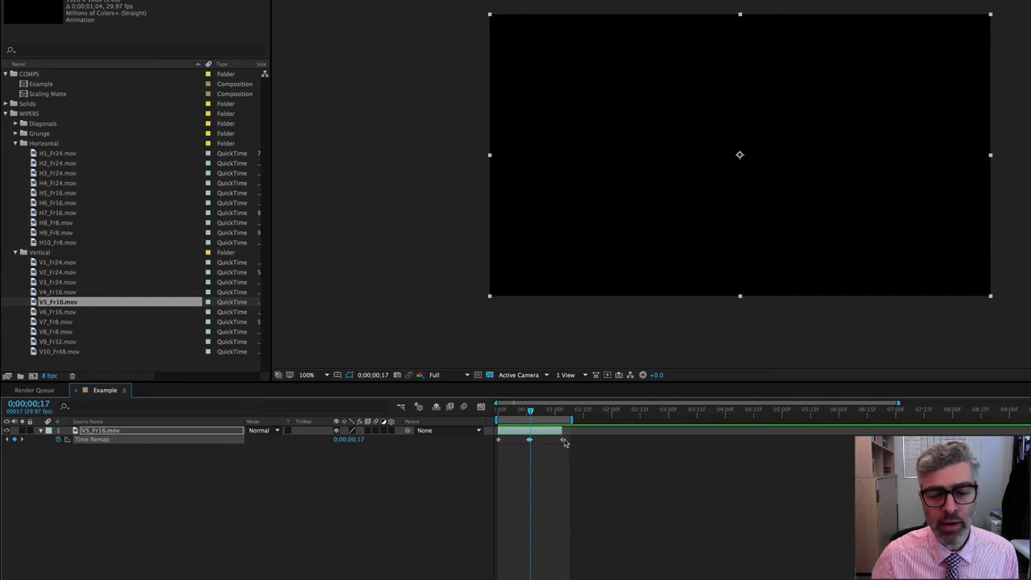
drag(564, 440, 619, 432)
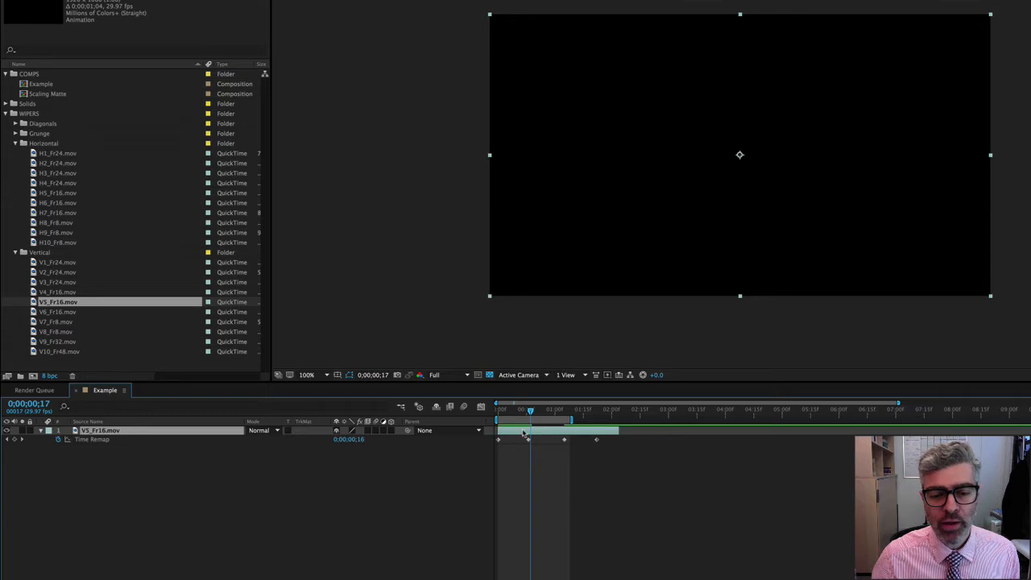
Scrub through the retimed V5_Fr16.mov wipe from the start, checking each Time Remap keyframe and the hold between the middle two
drag(524, 413, 486, 415)
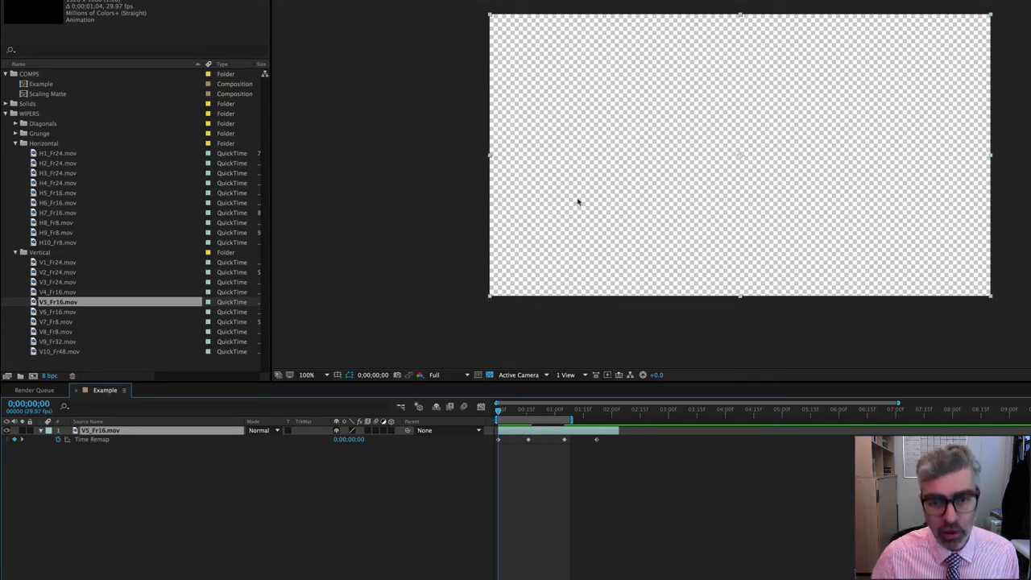
click(527, 413)
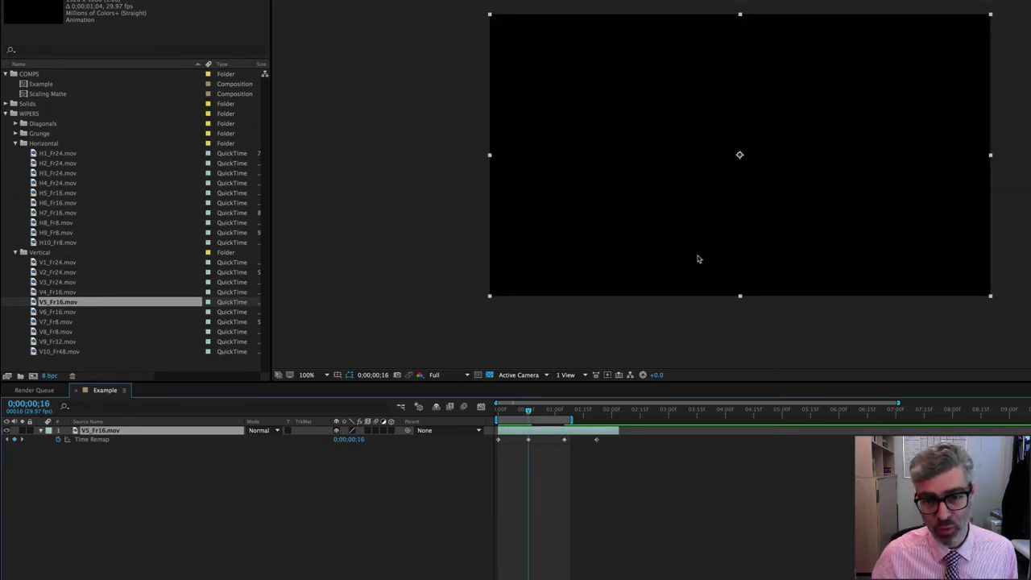
drag(529, 413, 537, 424)
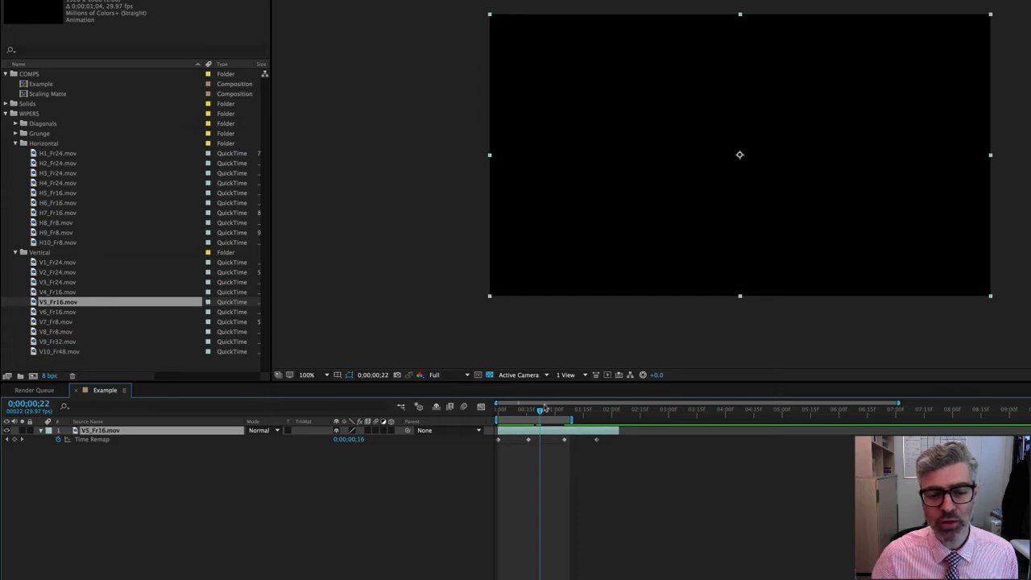
drag(539, 409, 561, 412)
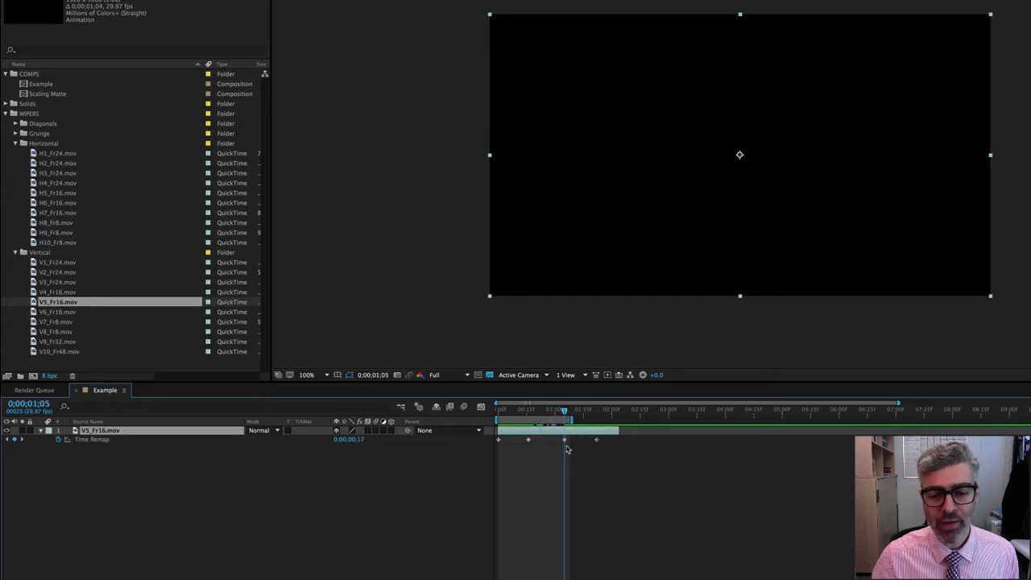
drag(565, 412, 604, 414)
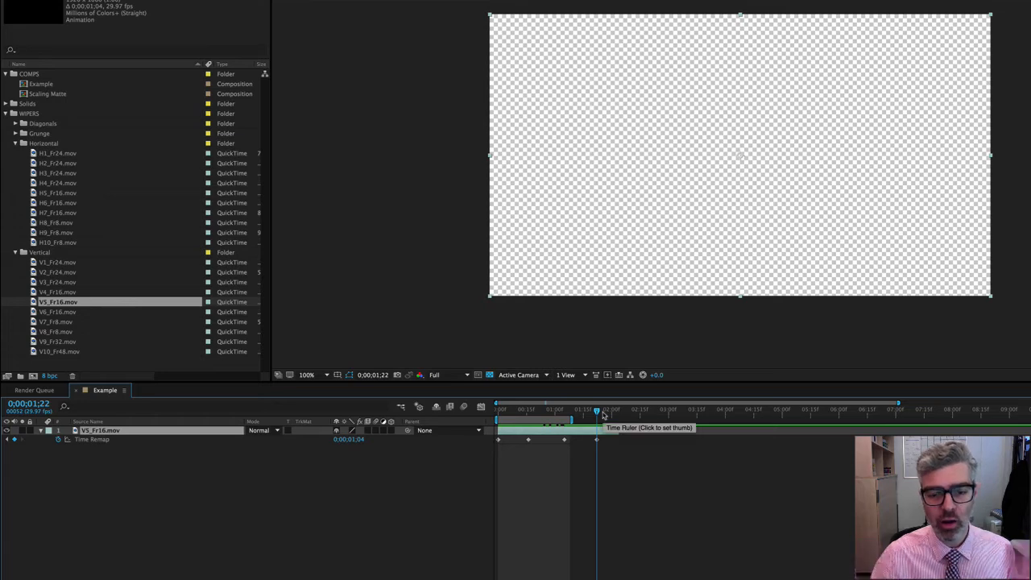
drag(511, 410, 535, 420)
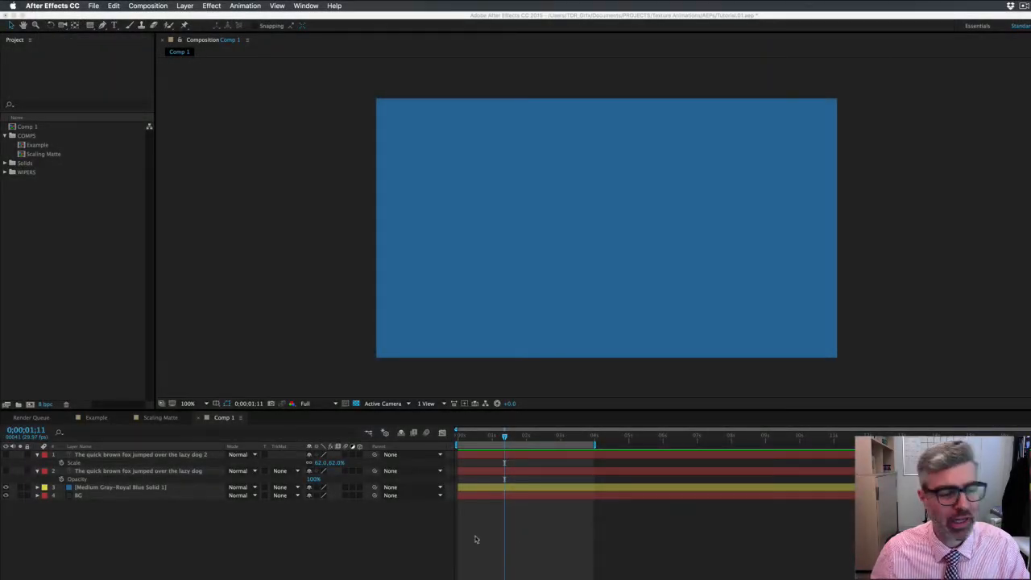
Toggle the visibility of the blue solid and both text layers in Comp 1 to review them, leaving the solid shown and the text hidden
click(6, 487)
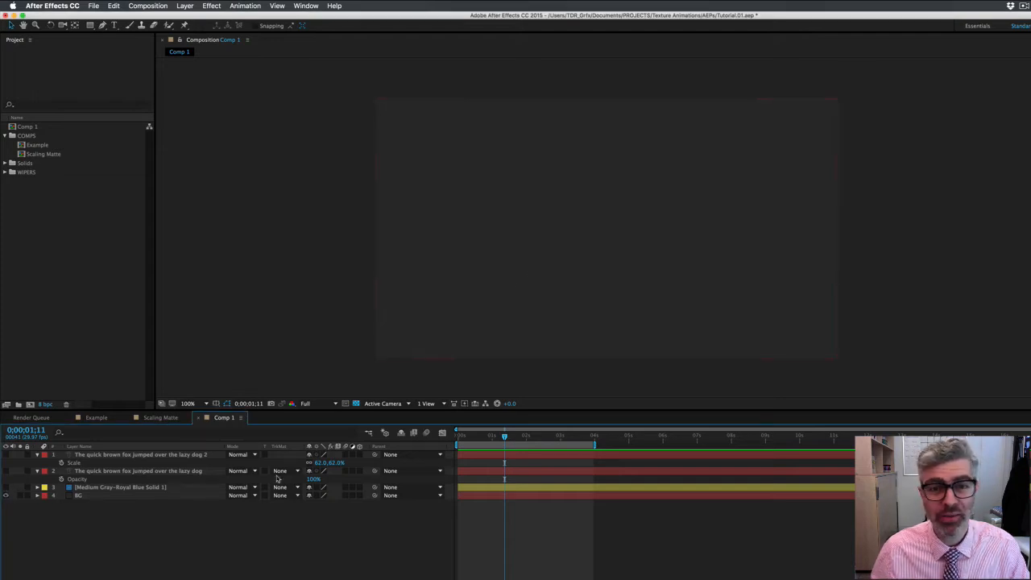
click(6, 488)
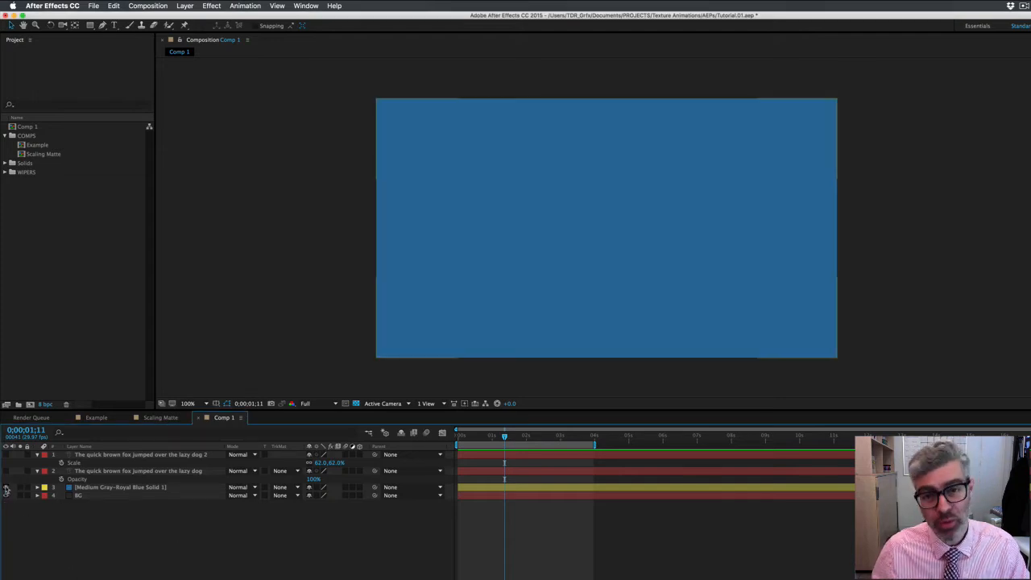
click(6, 472)
click(7, 455)
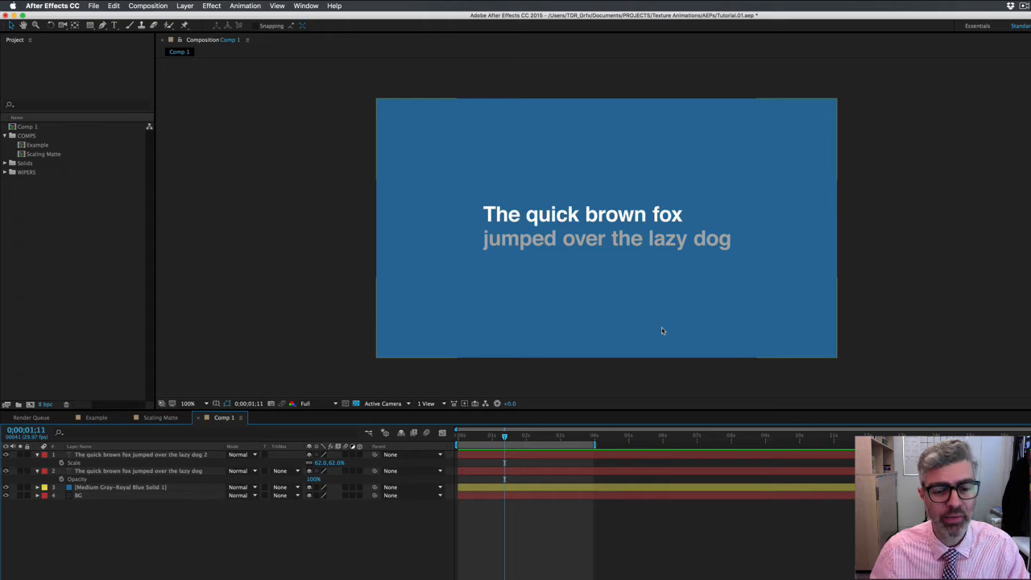
drag(7, 471, 6, 454)
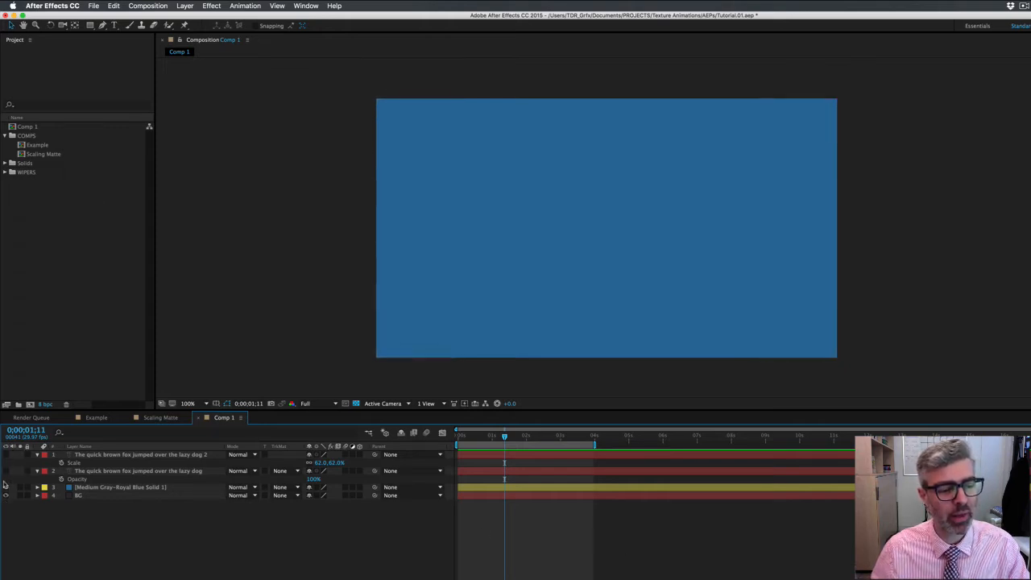
click(6, 488)
click(112, 488)
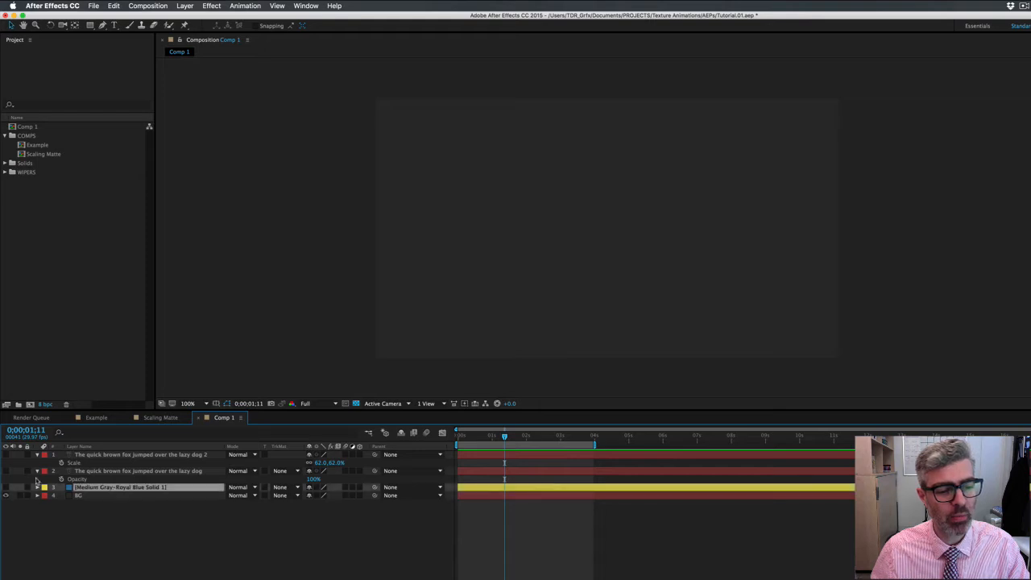
click(6, 488)
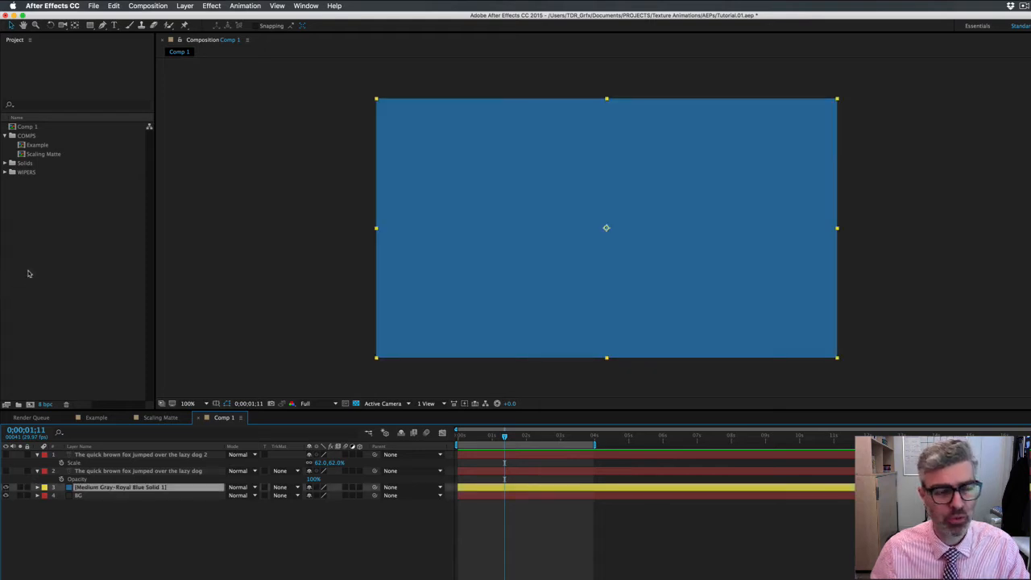
Add D4_Fr32.mov from the Diagonals wipers folder to Comp 1 as the top layer and enable time remapping on it
click(5, 172)
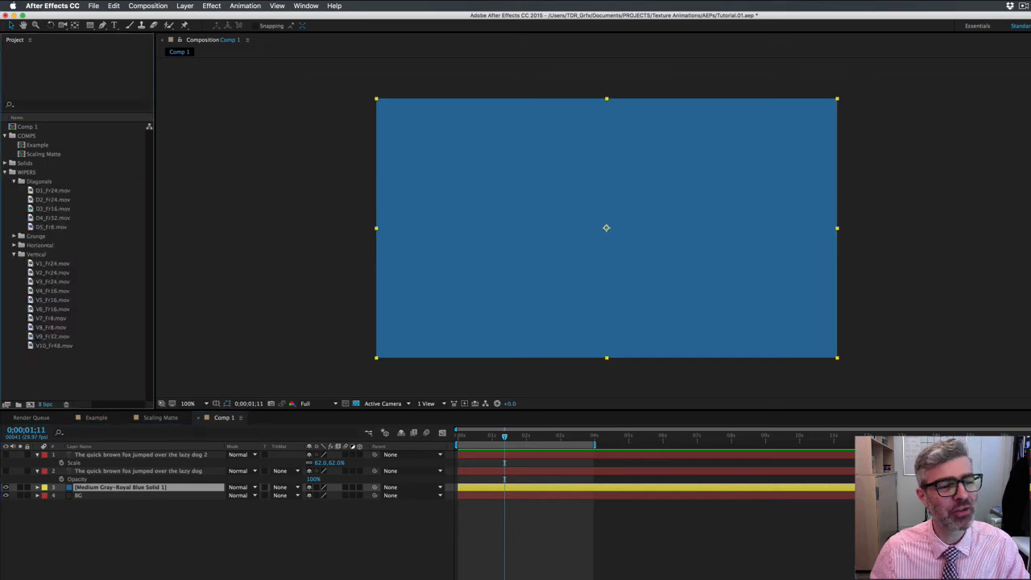
click(44, 219)
key(super+slash)
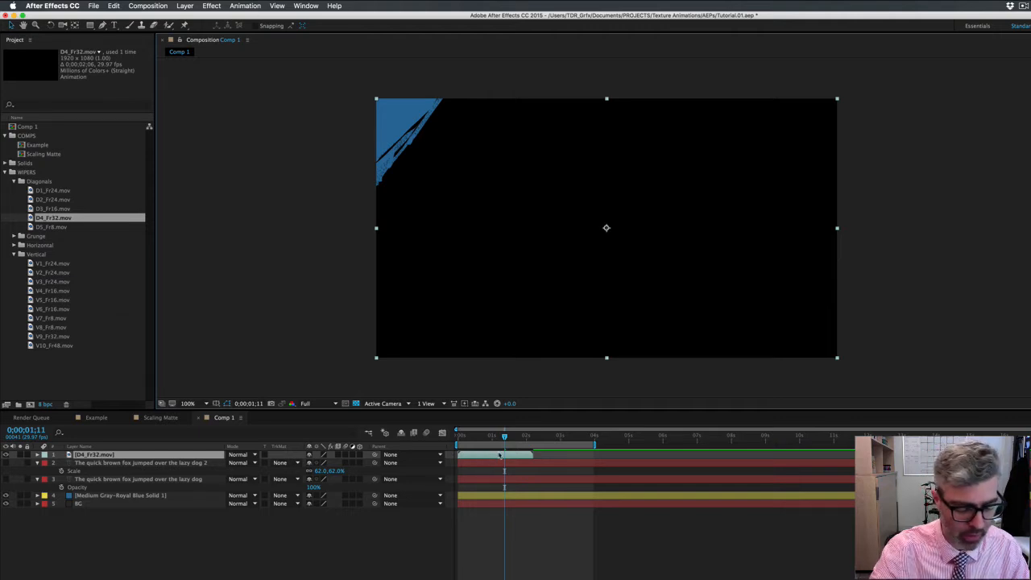
key(super+alt+t)
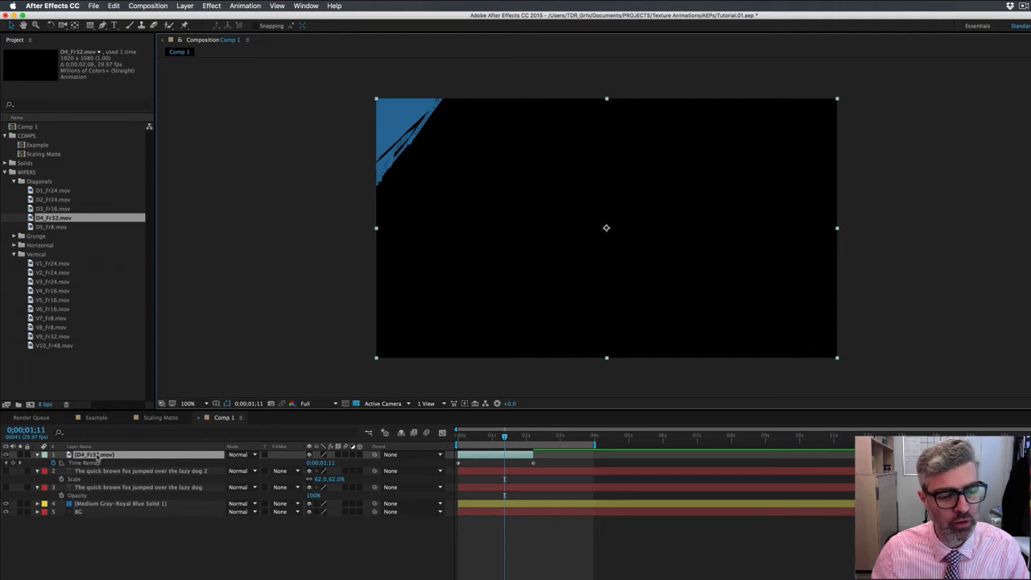
Add Time Remap keyframes to the D4_Fr32.mov layer at 0;00;01;02 and 0;00;01;03
drag(503, 437, 494, 439)
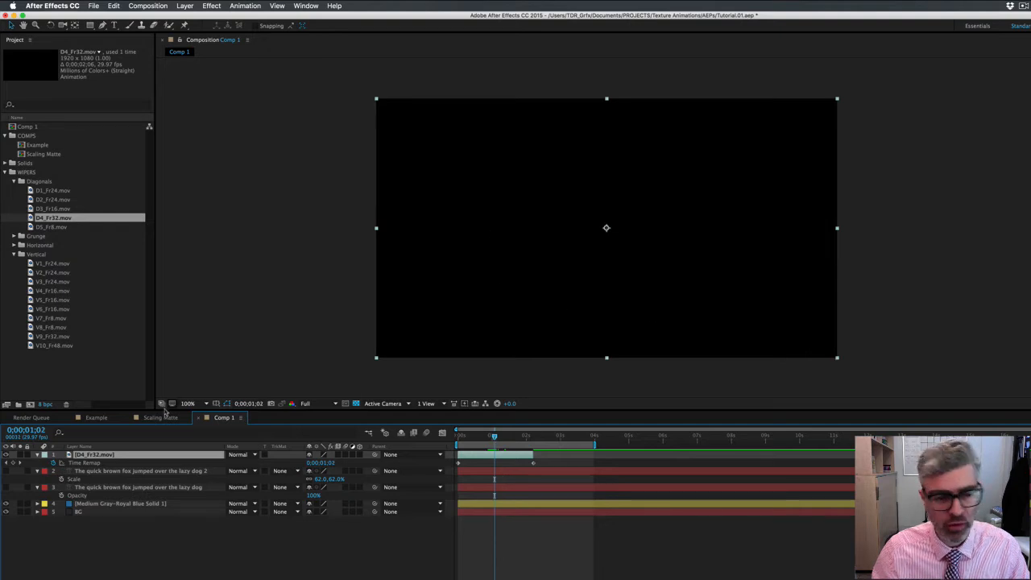
click(13, 464)
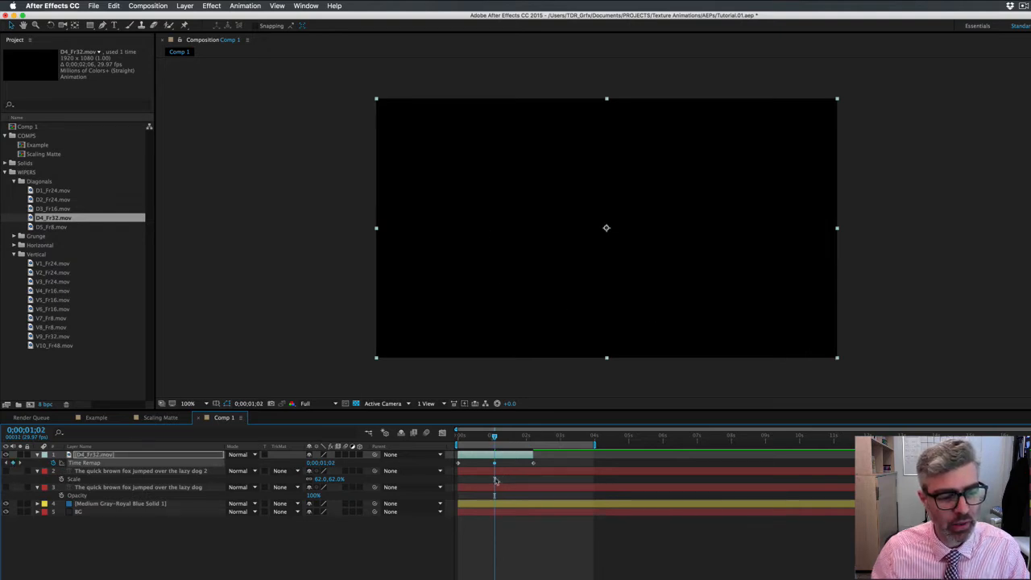
key(Page_Down)
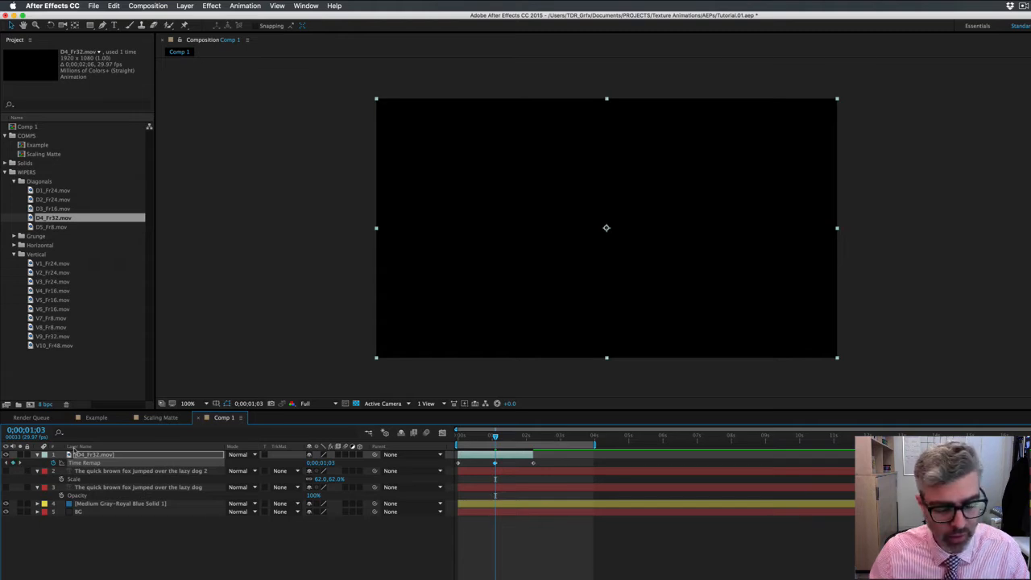
Extend the D4_Fr32.mov layer and move its last two Time Remap keyframes later so the wipe-off begins shortly after two seconds
scroll(533, 467, up, 3)
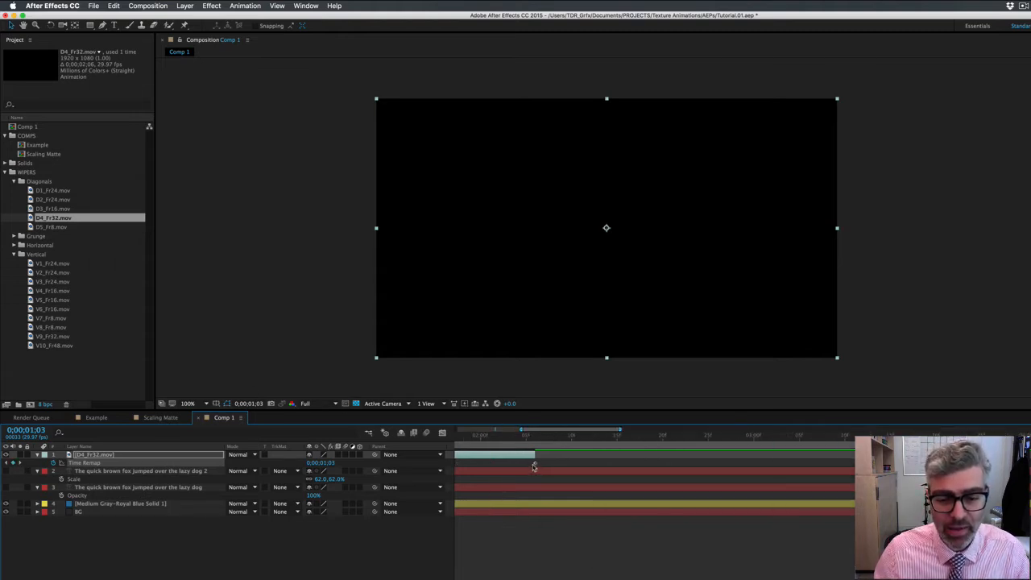
drag(608, 504, 819, 491)
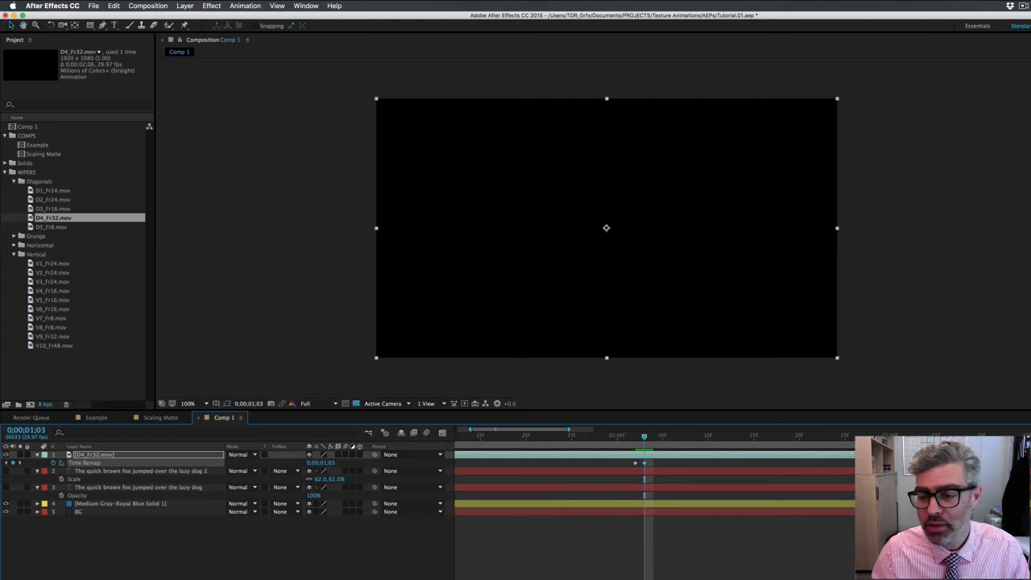
scroll(768, 466, down, 2)
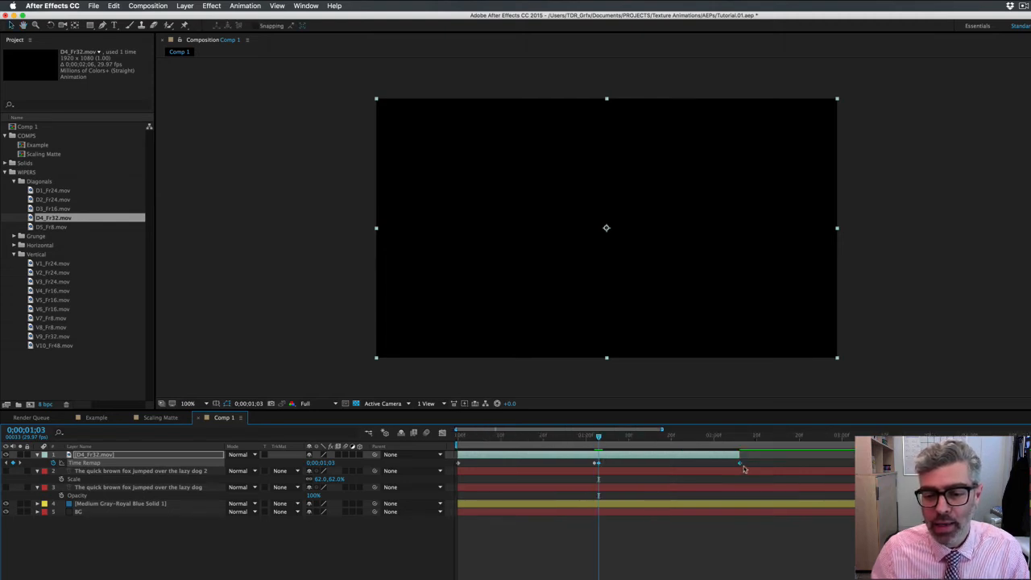
drag(744, 466, 866, 455)
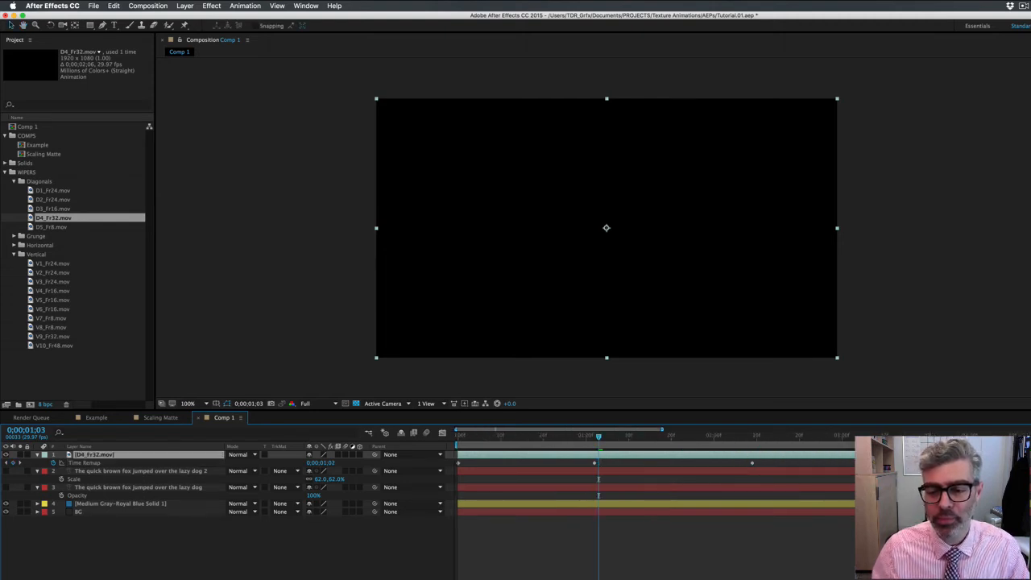
Place D4_Fr32.mov directly above the blue solid, set the solid's track matte to Alpha Matte from it, and preview the wipe
drag(100, 456, 104, 511)
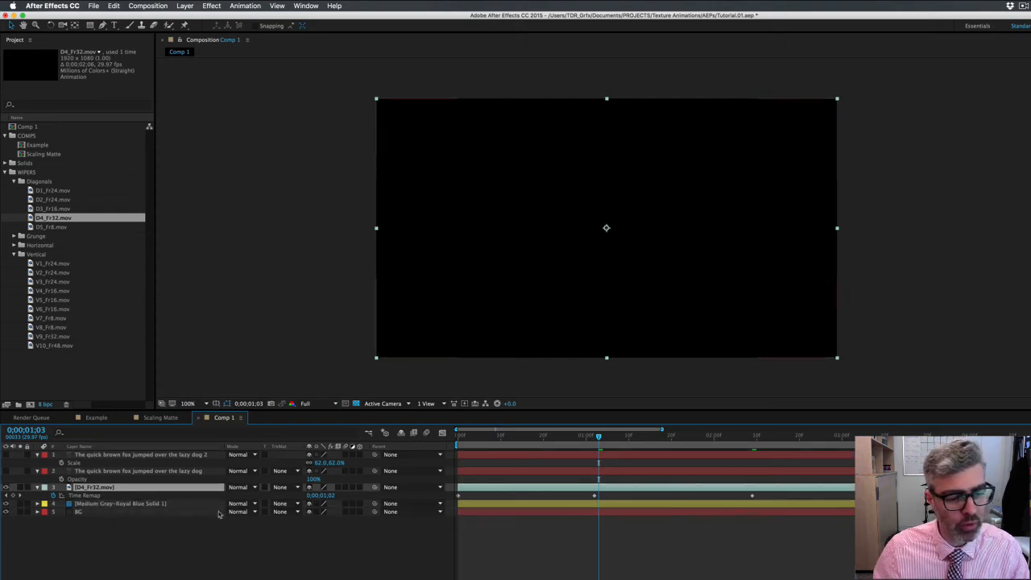
click(285, 506)
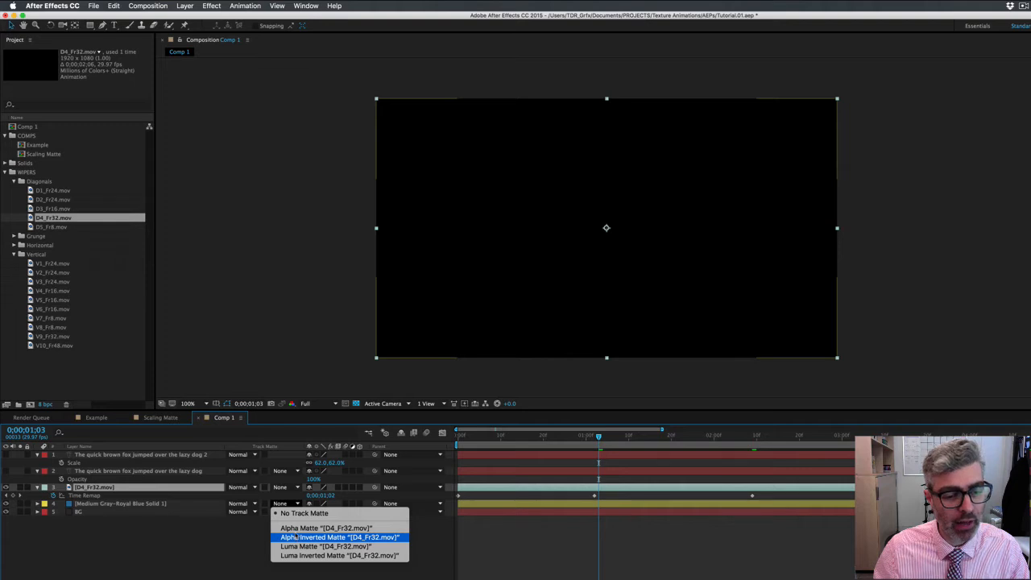
click(306, 527)
key(space)
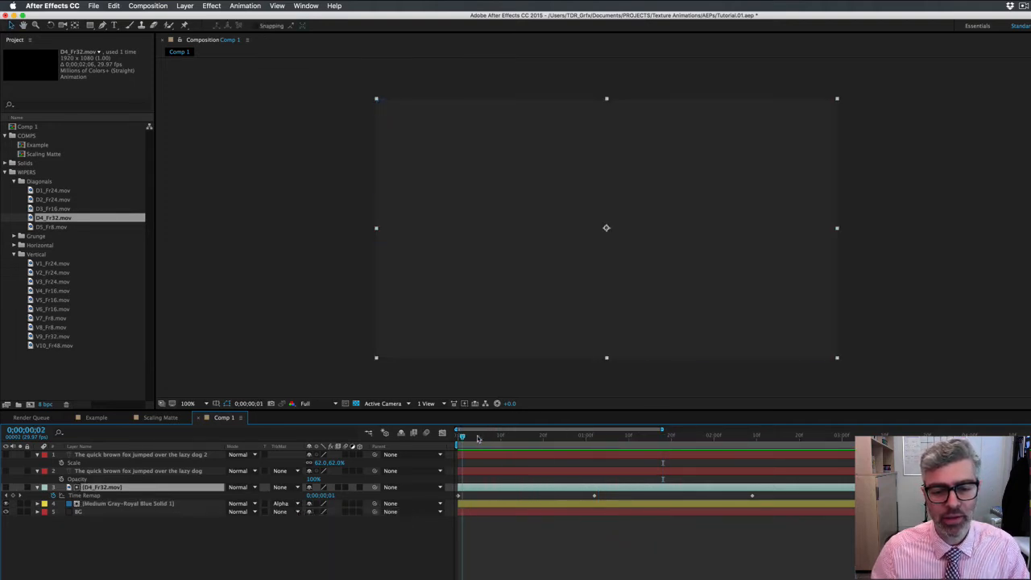
Move the last two Time Remap keyframes of D4_Fr32.mov later so the wipe-off begins at about four seconds
key(space)
drag(640, 469, 729, 512)
key(minus)
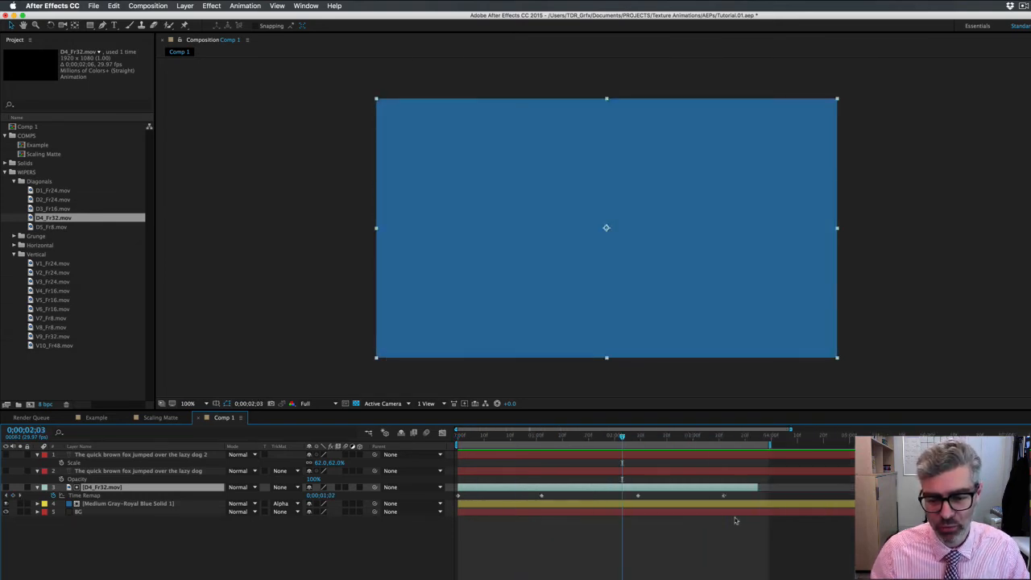
drag(627, 492, 775, 502)
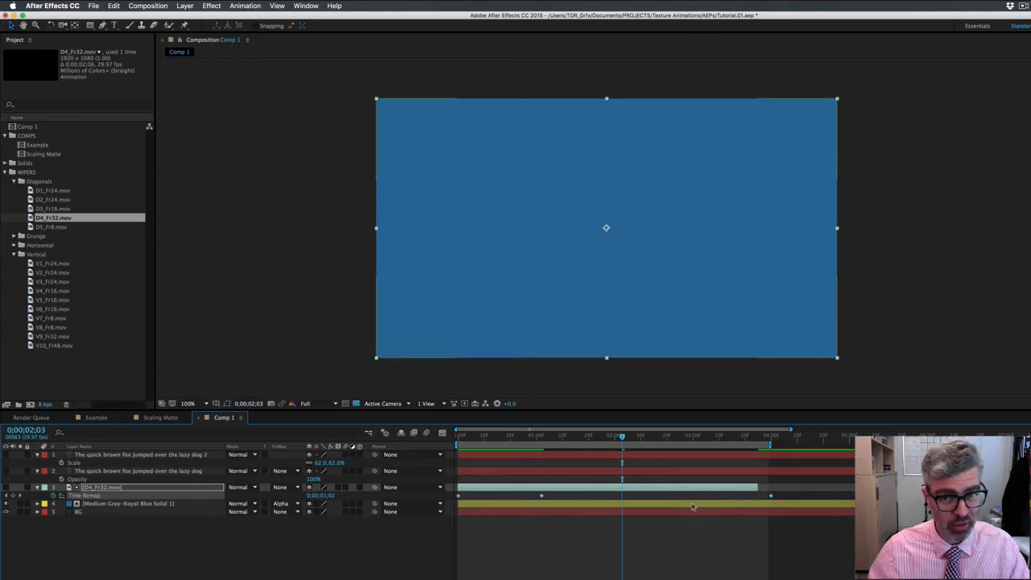
click(650, 508)
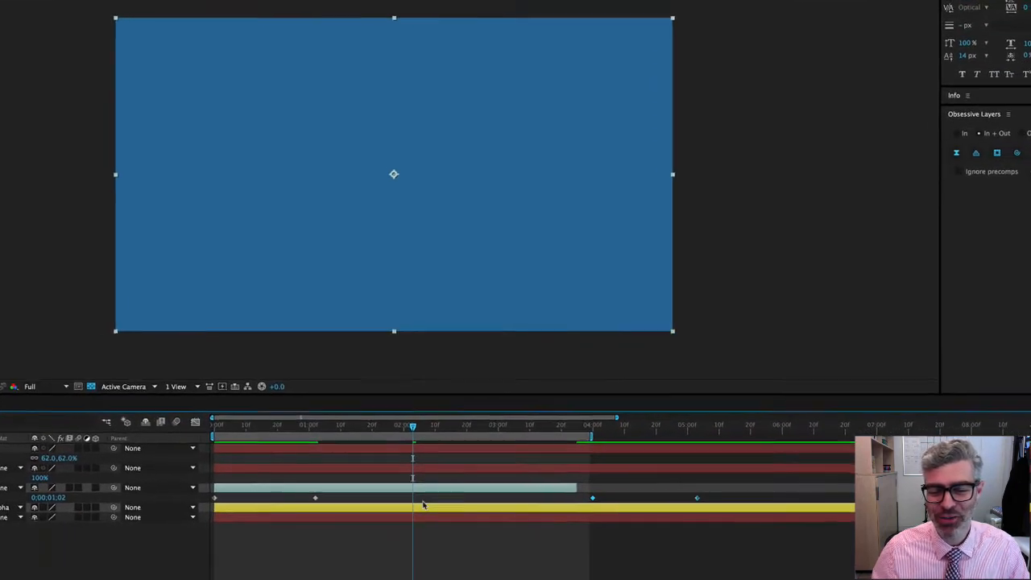
Use Obsessive Layers to extend D4_Fr32.mov to its last Time Remap keyframe and trim the blue solid to match
click(956, 152)
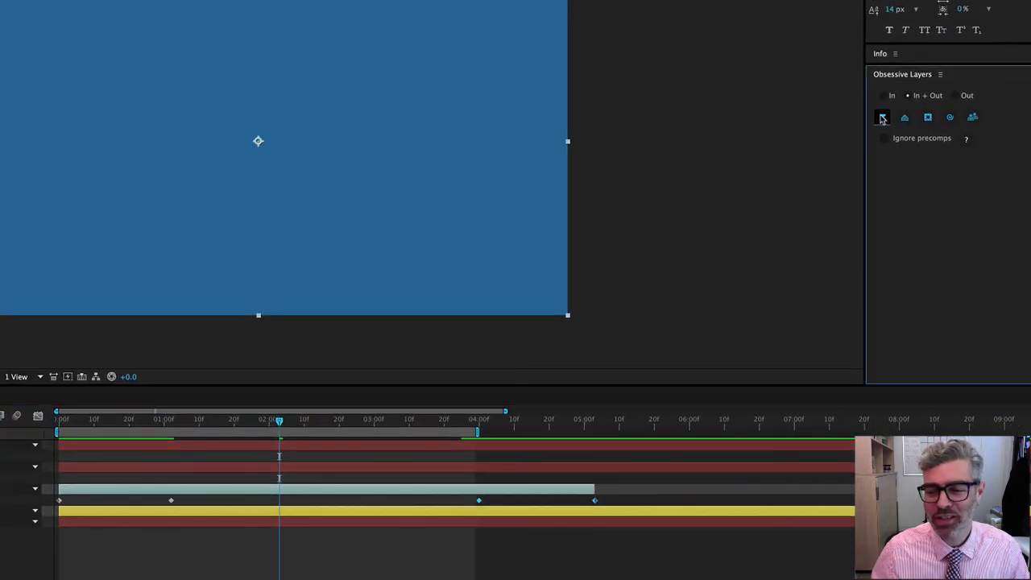
click(927, 117)
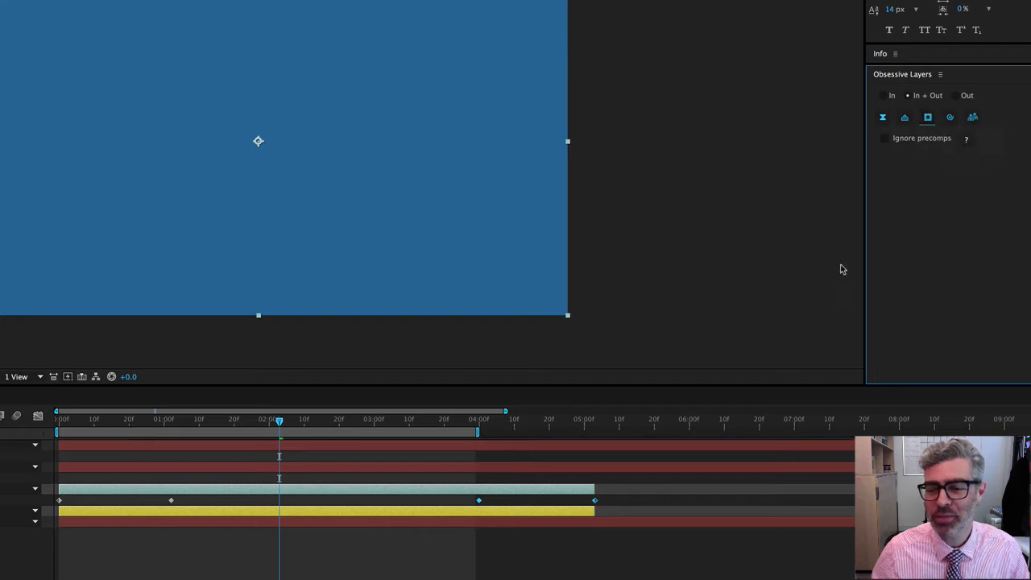
click(123, 531)
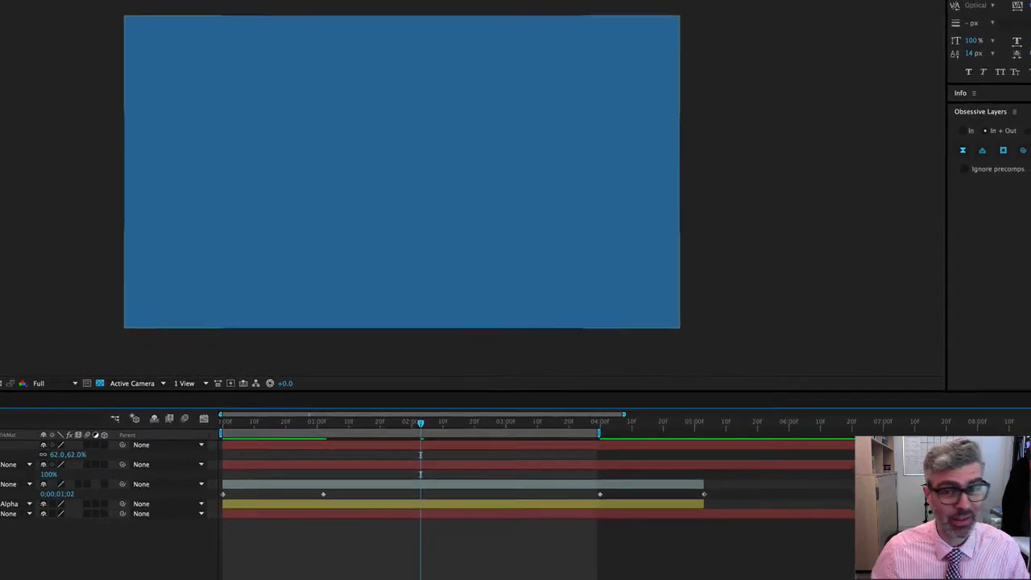
Give the D4_Fr32.mov matte and the blue solid the same Yellow label color
click(109, 480)
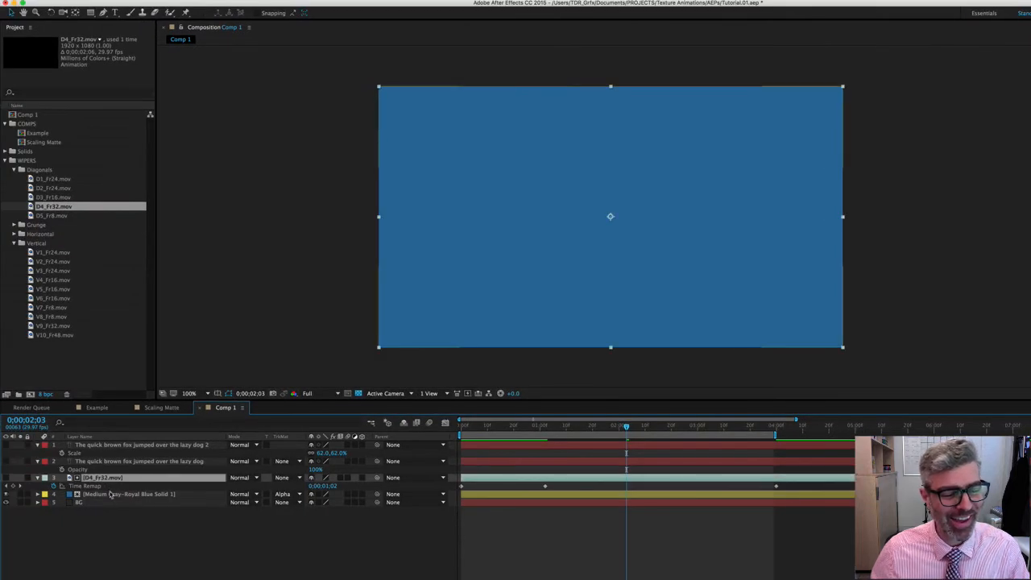
shift+click(135, 495)
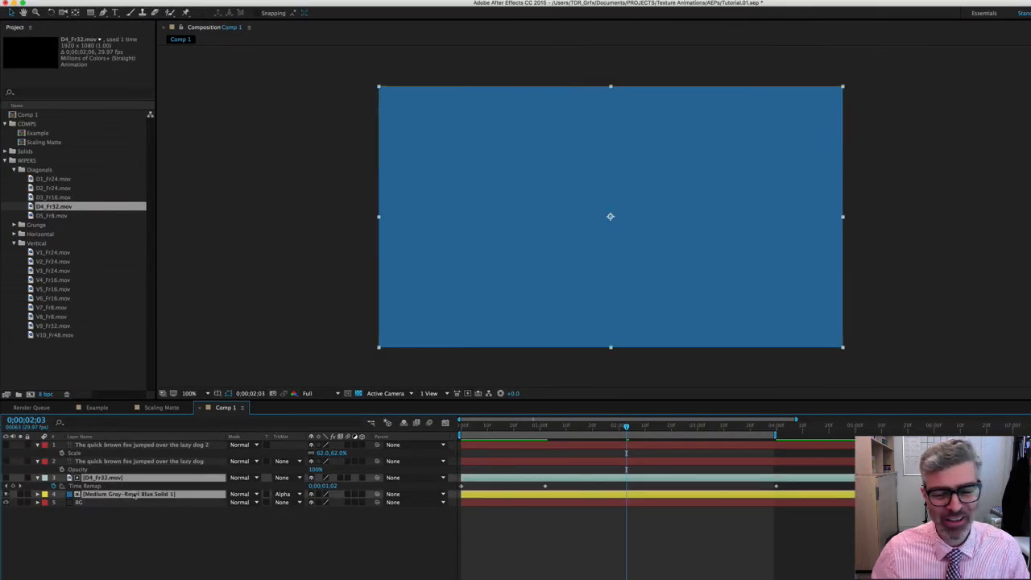
click(46, 481)
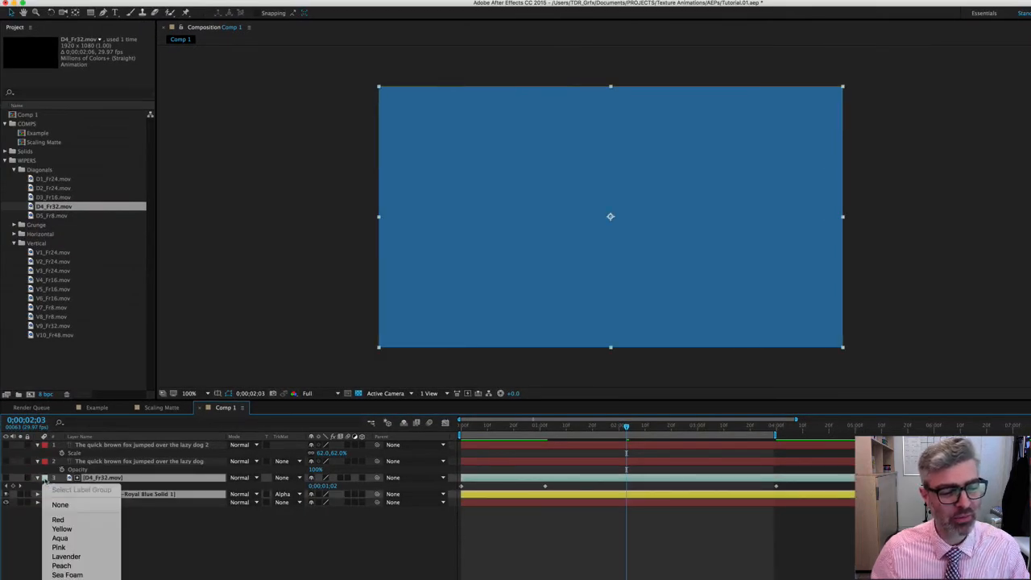
click(72, 523)
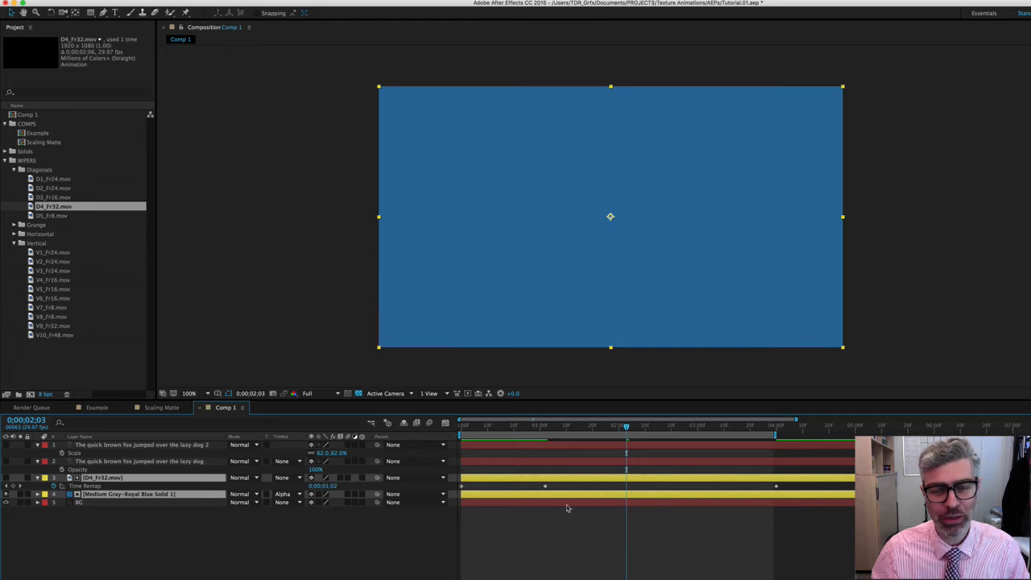
Turn on the visibility of both text layers with the current time at 0;00;01;12
click(605, 562)
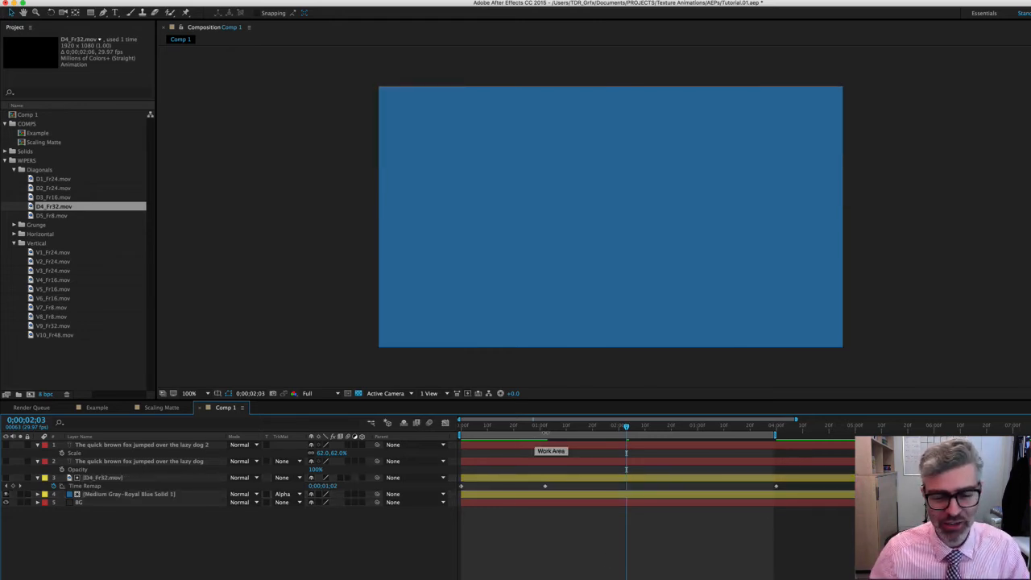
mouse_move(559, 427)
mouse_down()
mouse_move(515, 430)
mouse_move(571, 427)
mouse_up()
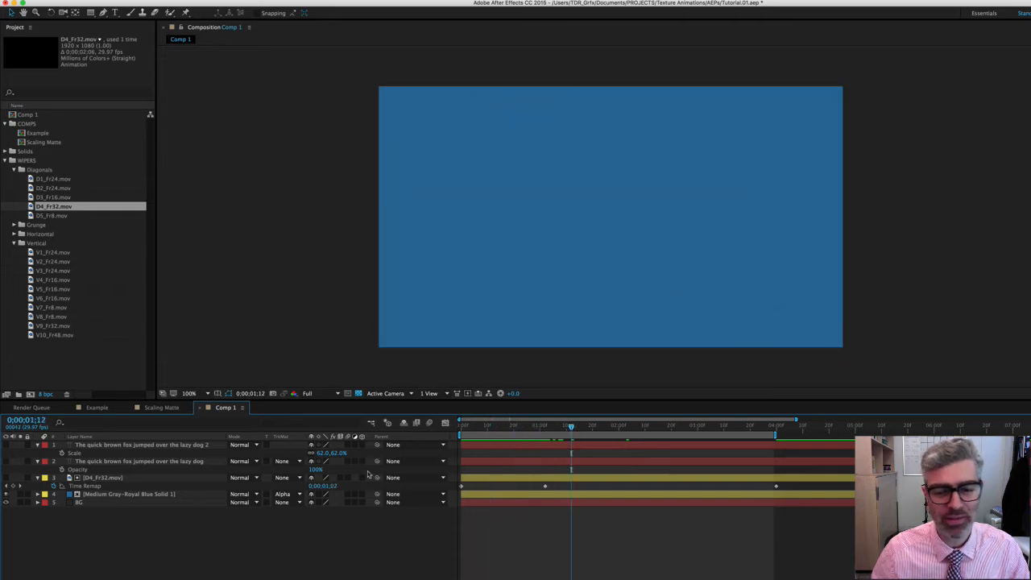
drag(4, 462, 5, 444)
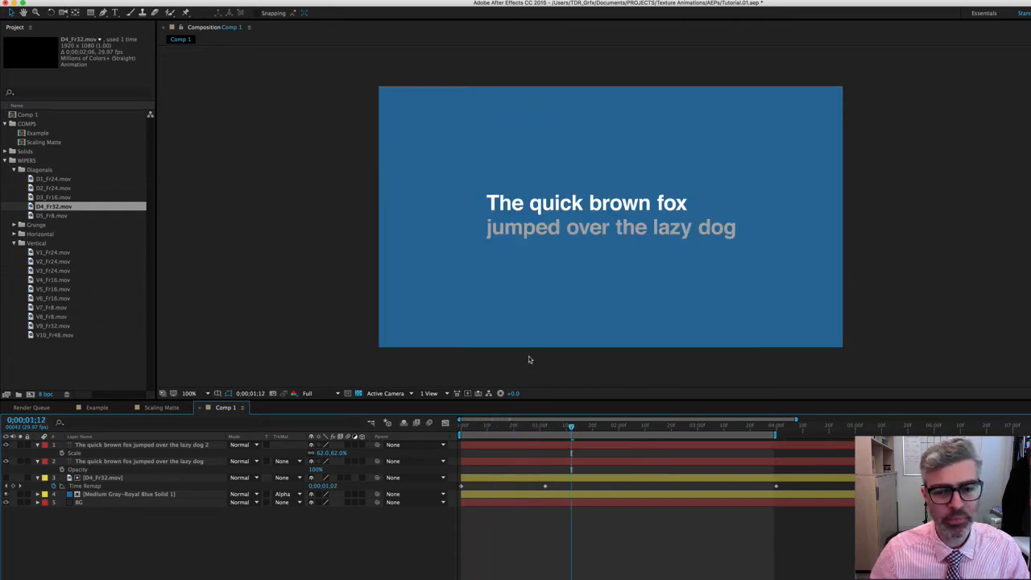
Add V5_Fr16.mov from the Vertical wipers folder to Comp 1 as the top layer and enable time remapping on it
click(51, 281)
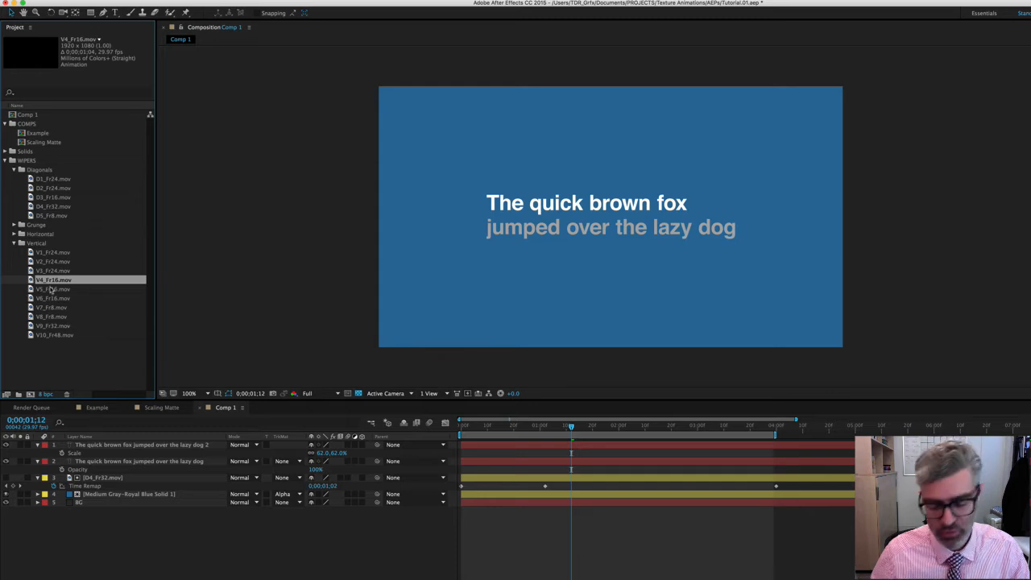
click(51, 289)
key(super+slash)
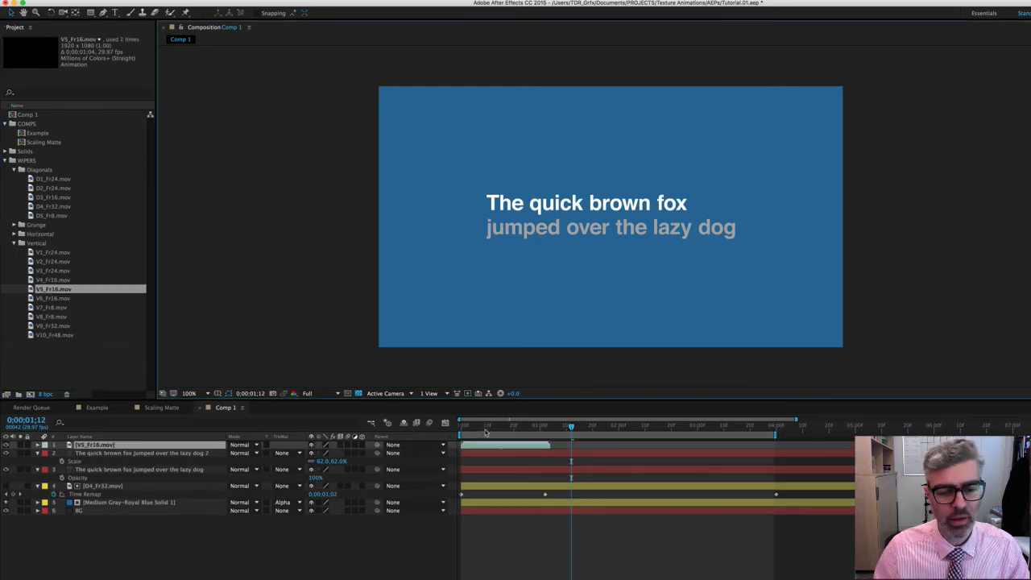
mouse_move(486, 432)
mouse_down()
mouse_move(513, 433)
mouse_move(468, 431)
mouse_up()
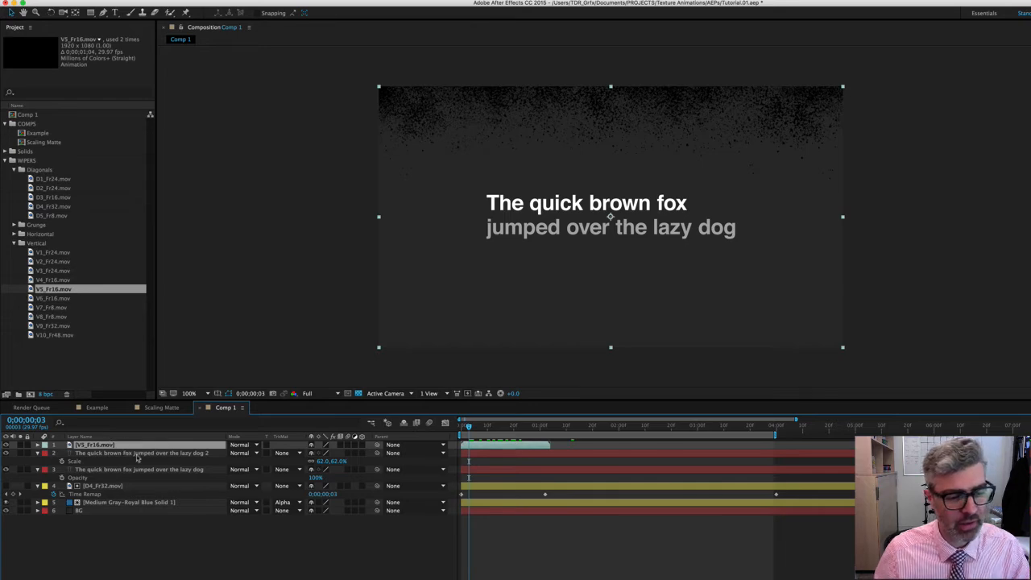
key(super+alt+t)
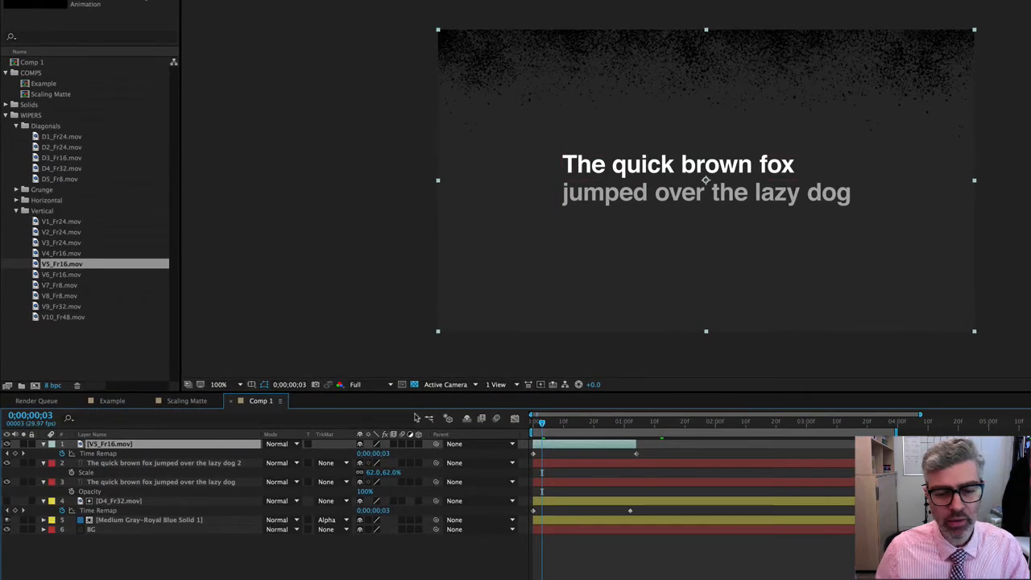
Add Time Remap keyframes to the V5_Fr16.mov layer at 0;00;00;16 and 0;00;00;17
click(576, 423)
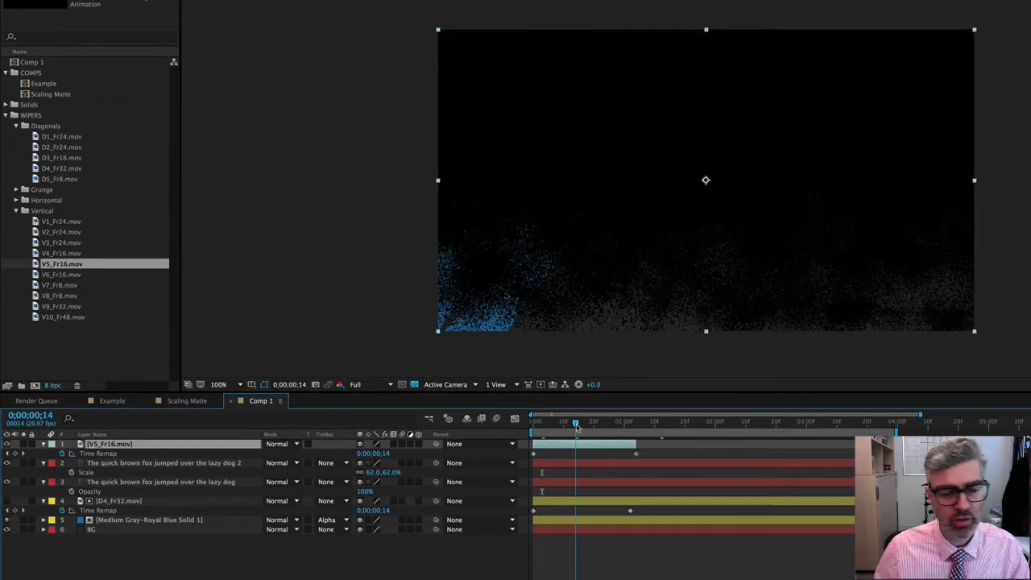
drag(577, 428, 582, 425)
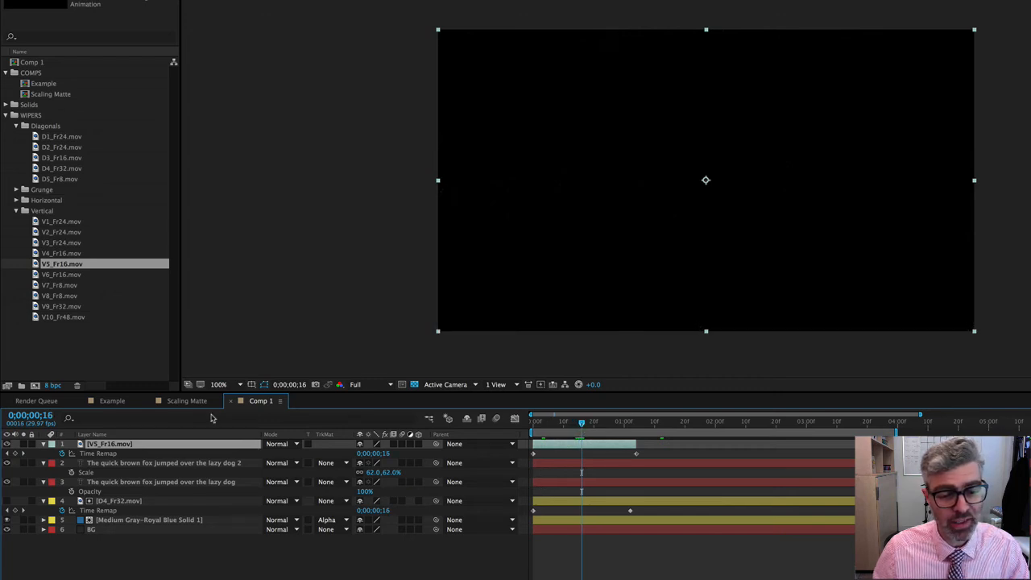
click(15, 454)
key(Page_Down)
click(15, 455)
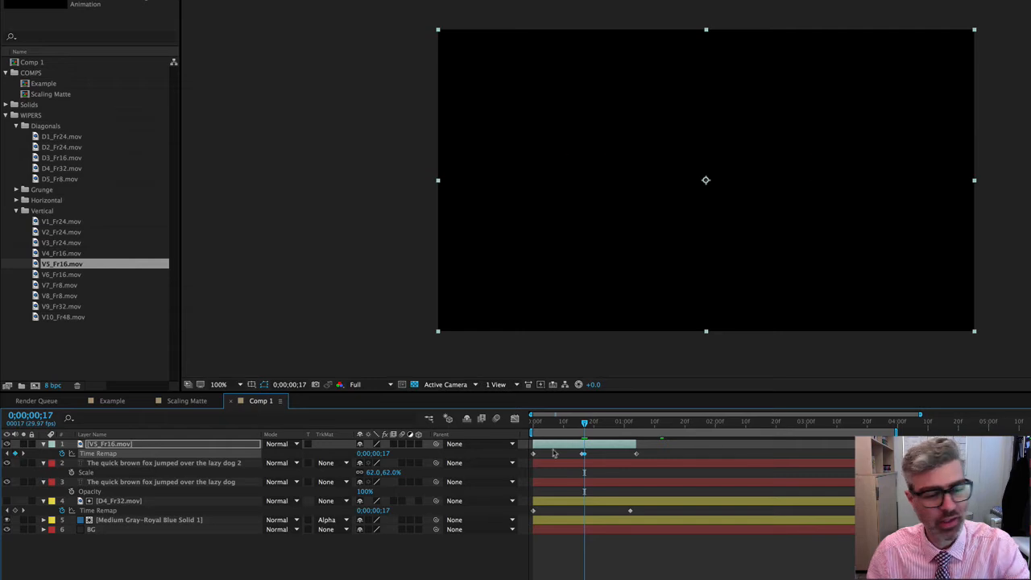
Extend the V5_Fr16.mov layer and move its last two Time Remap keyframes so the wipe-off begins shortly after three seconds
drag(637, 457, 832, 456)
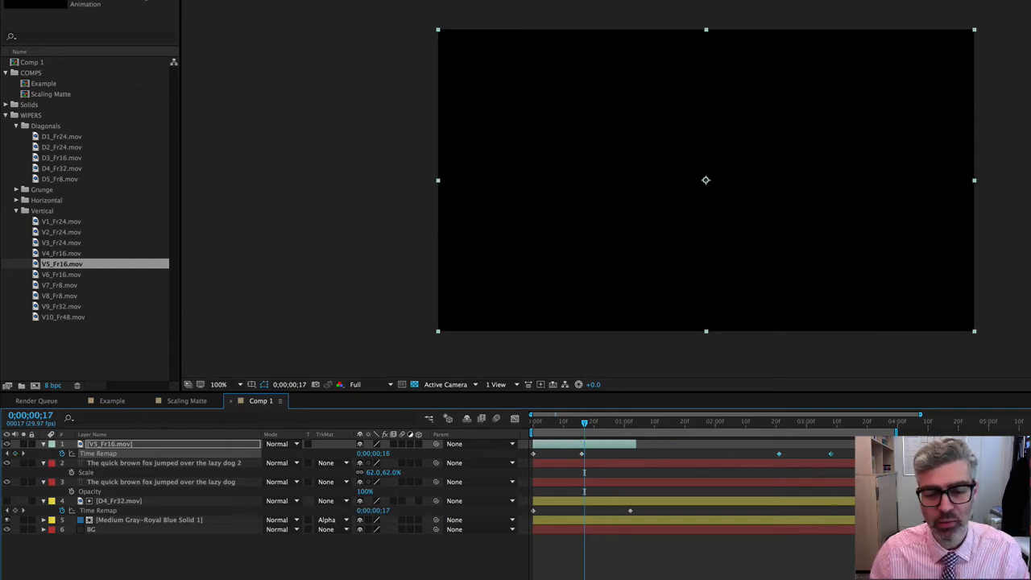
drag(636, 444, 854, 443)
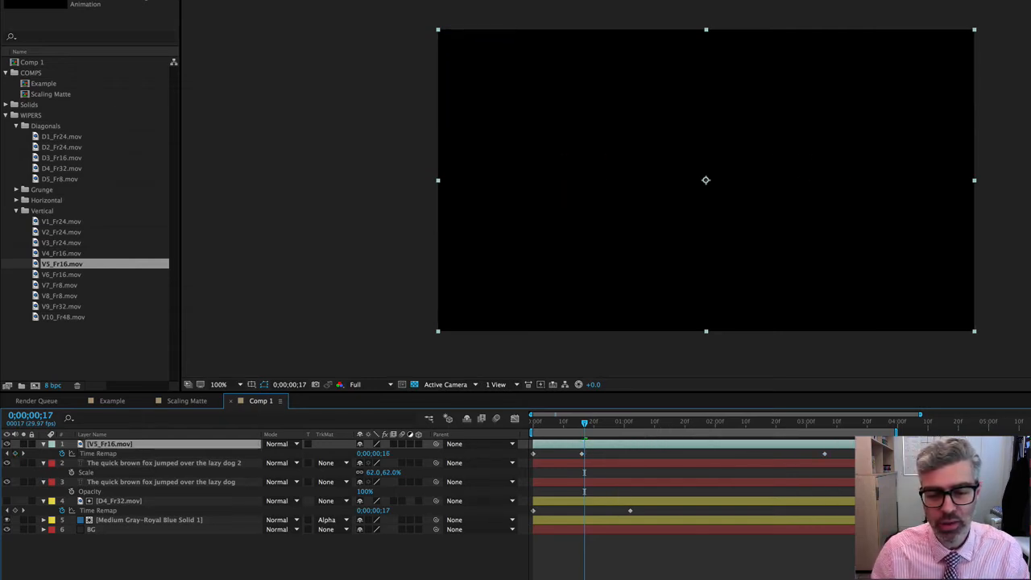
Set the track matte of the "The quick brown fox" text layer to Alpha Matte from V5_Fr16.mov and preview the wipe
click(191, 463)
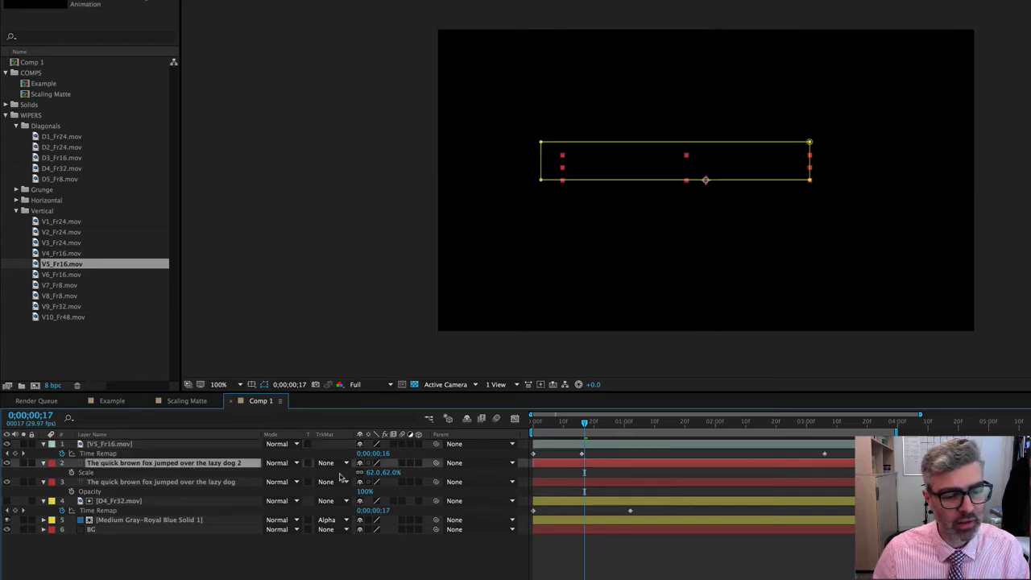
click(329, 463)
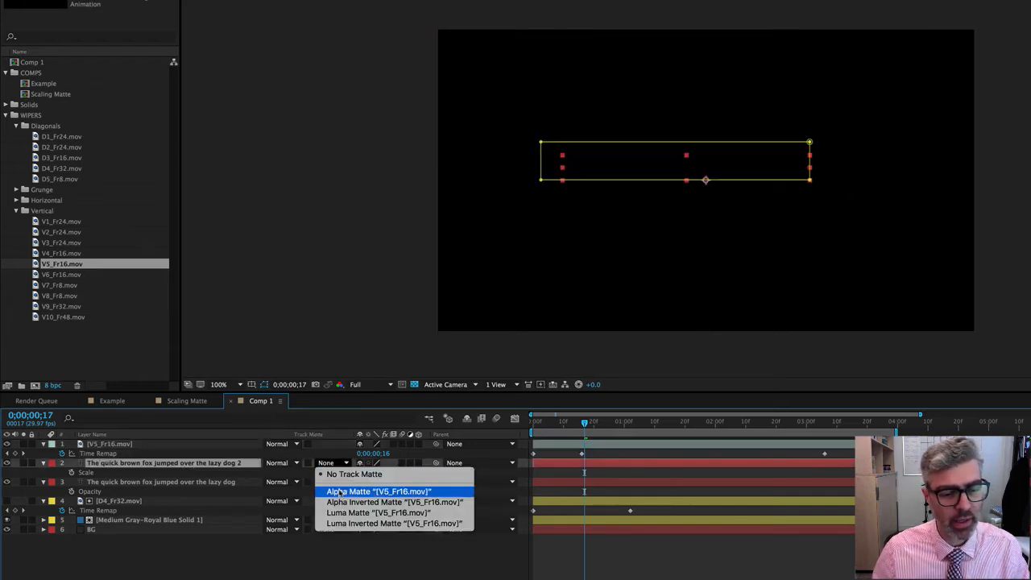
click(367, 488)
drag(591, 429, 757, 429)
key(space)
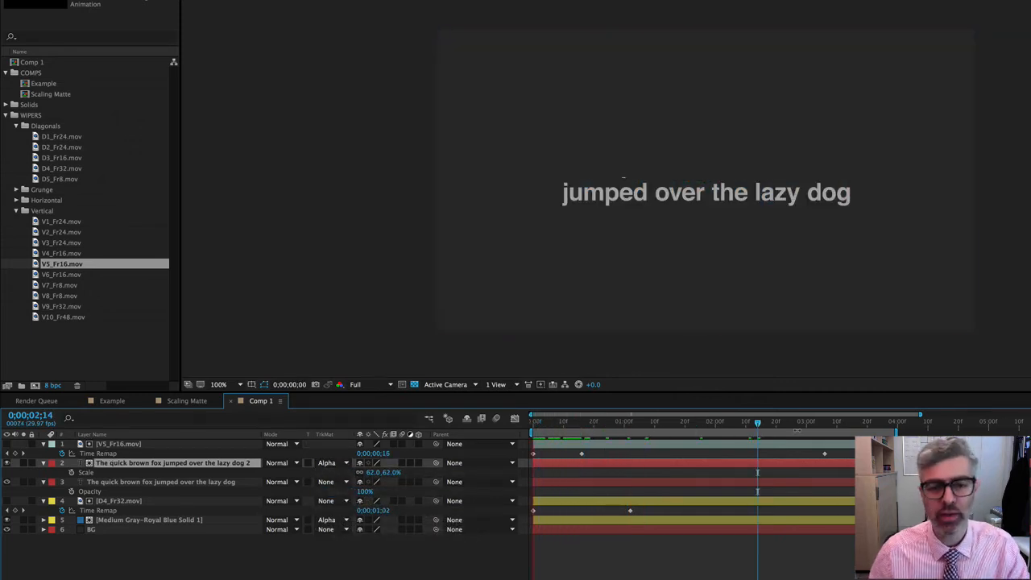
key(space)
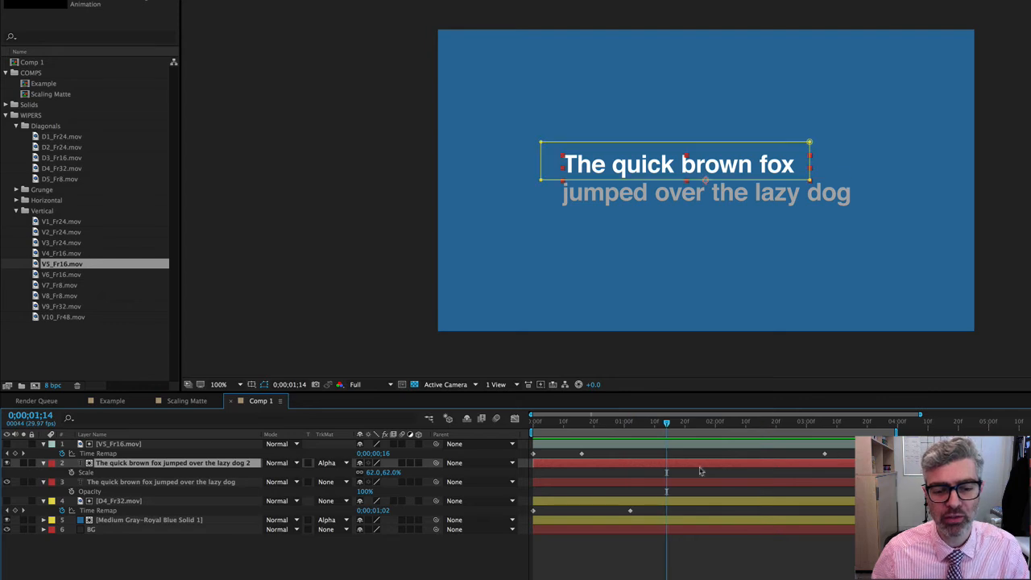
click(553, 427)
mouse_move(551, 427)
mouse_down()
mouse_move(539, 428)
mouse_move(607, 428)
mouse_move(533, 432)
mouse_up()
key(space)
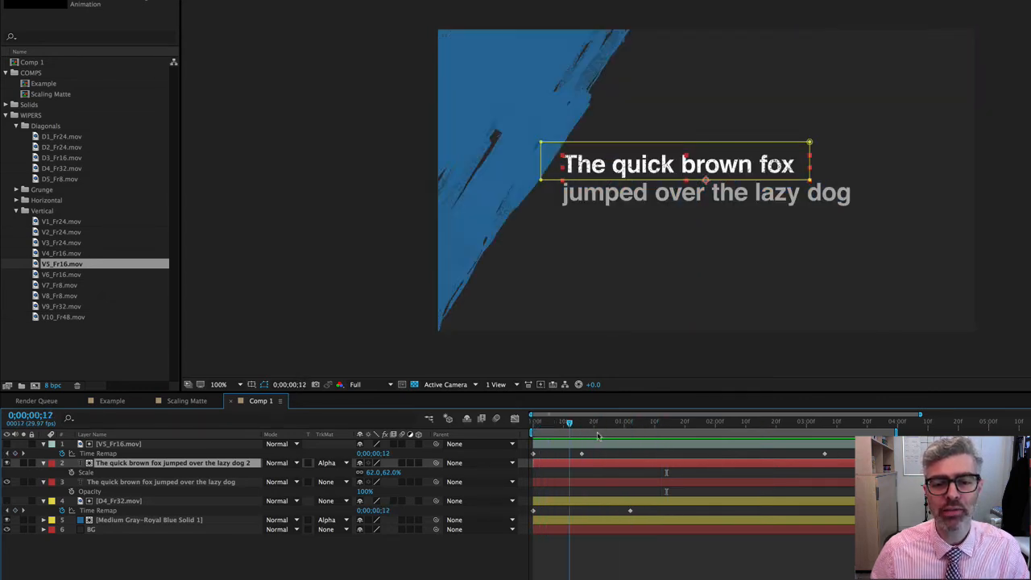
Shrink and reposition the V5_Fr16.mov matte to fit closely around the "The quick brown fox" line, and preview the wipe
click(119, 442)
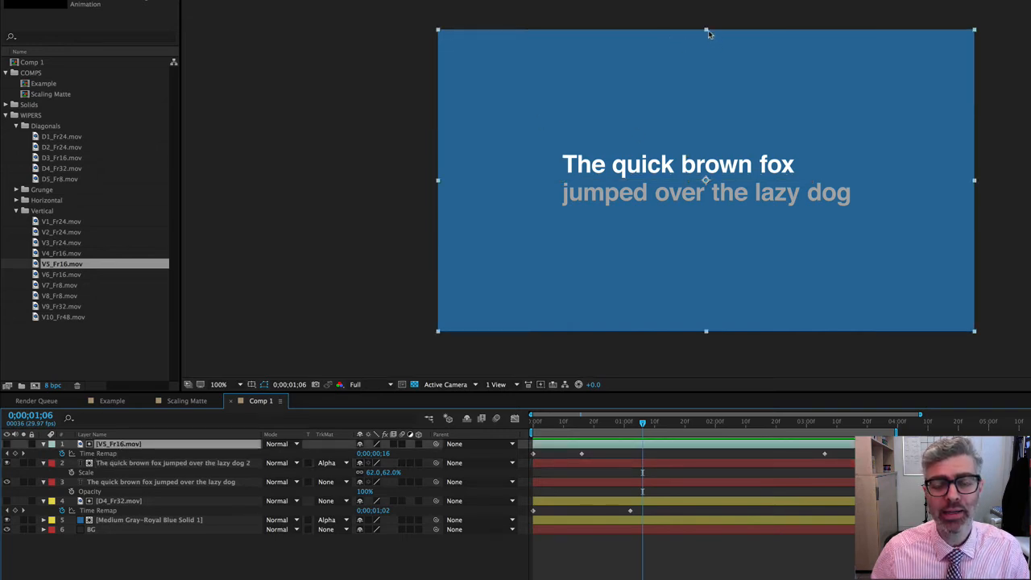
drag(708, 30, 716, 139)
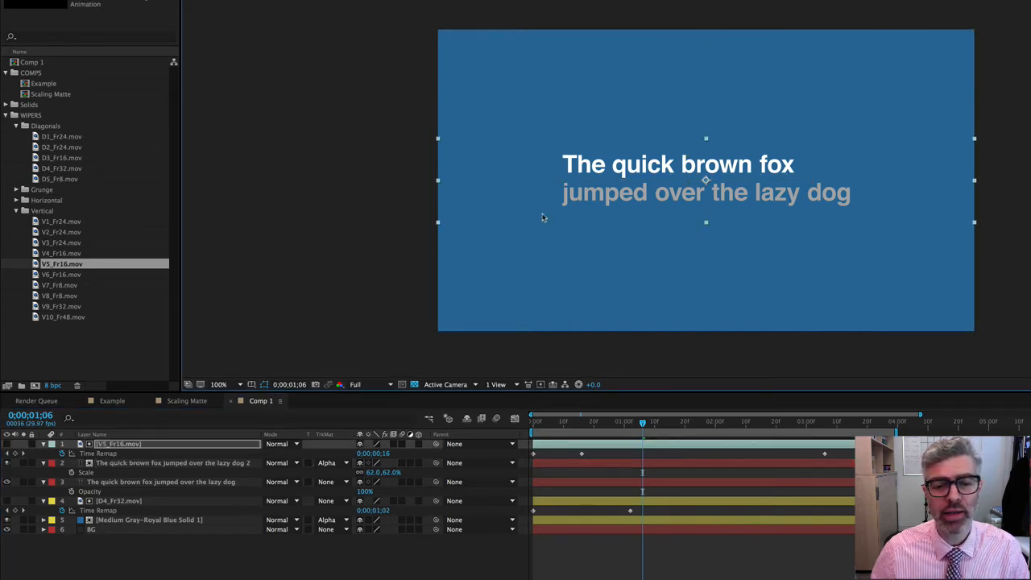
drag(437, 181, 553, 182)
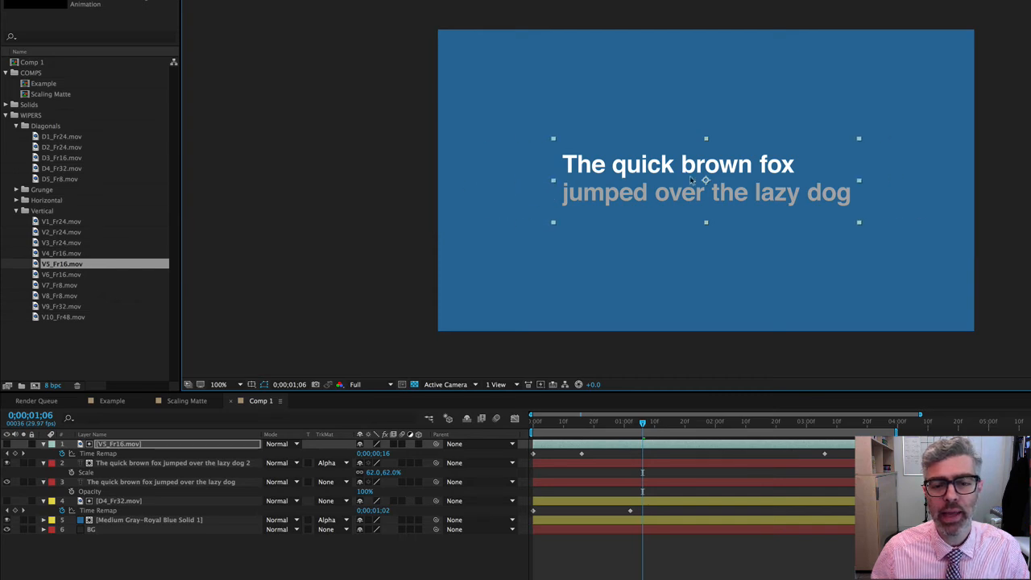
drag(774, 189, 754, 174)
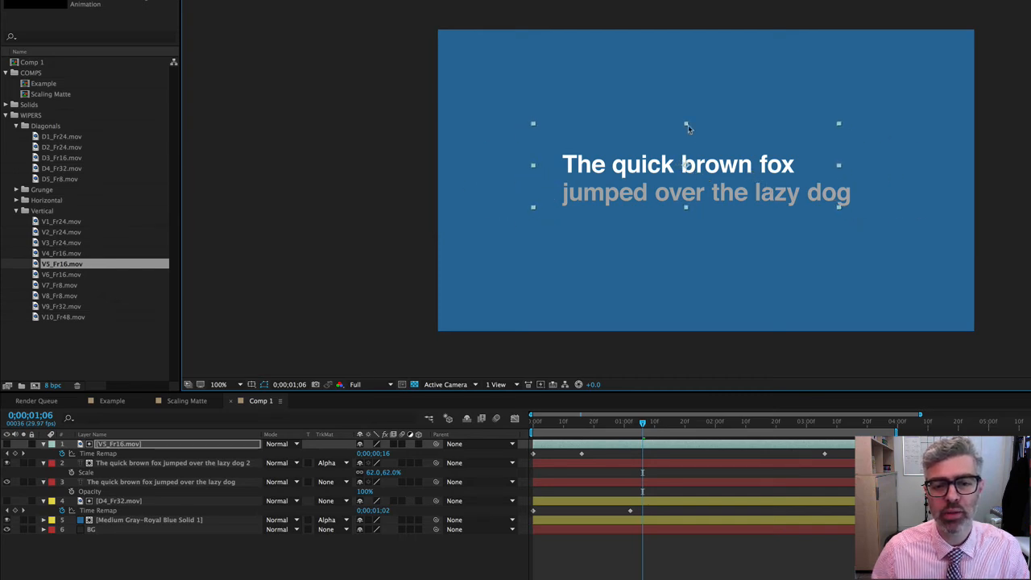
drag(688, 125, 686, 148)
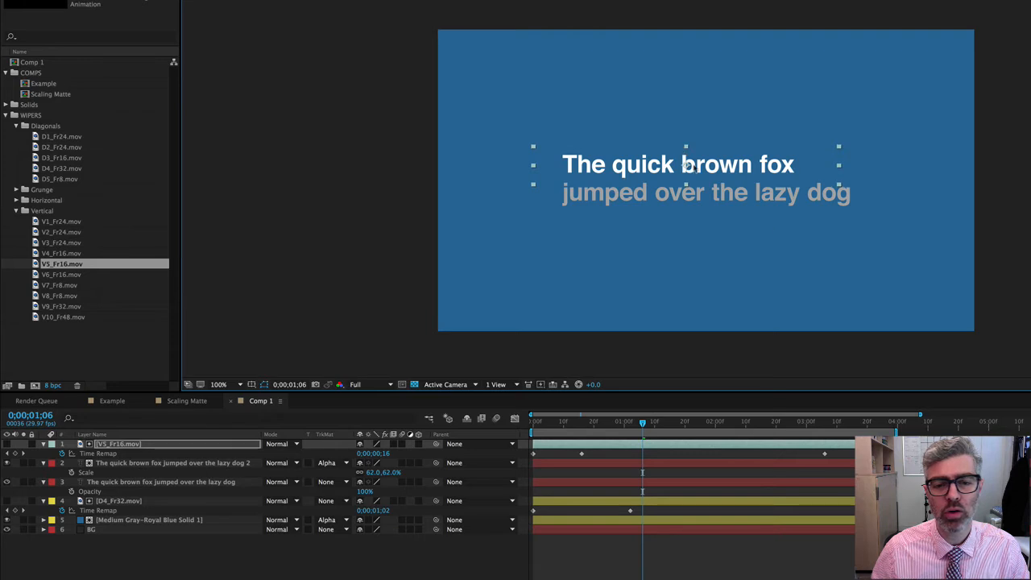
key(space)
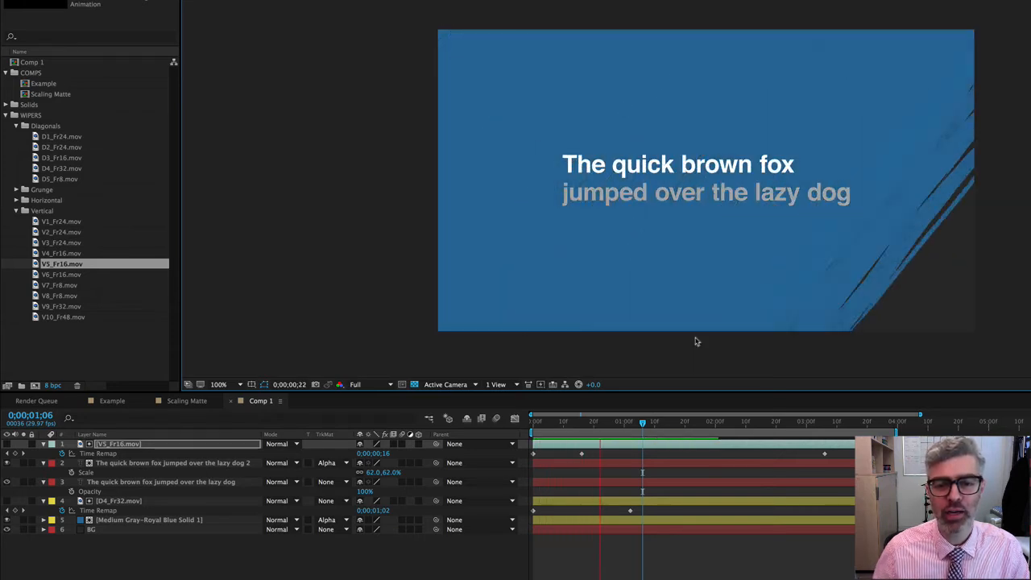
key(space)
drag(549, 423, 697, 441)
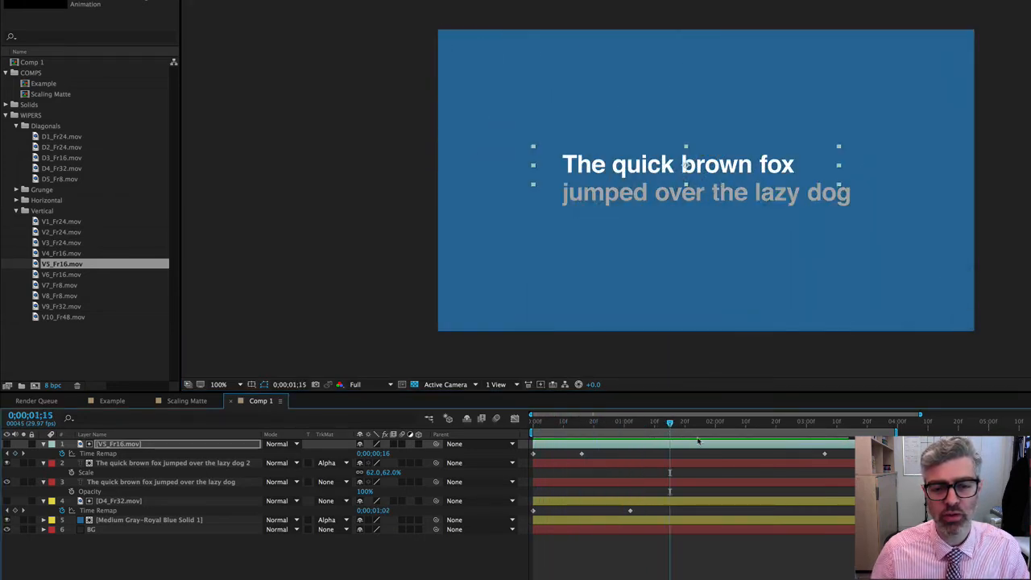
key(space)
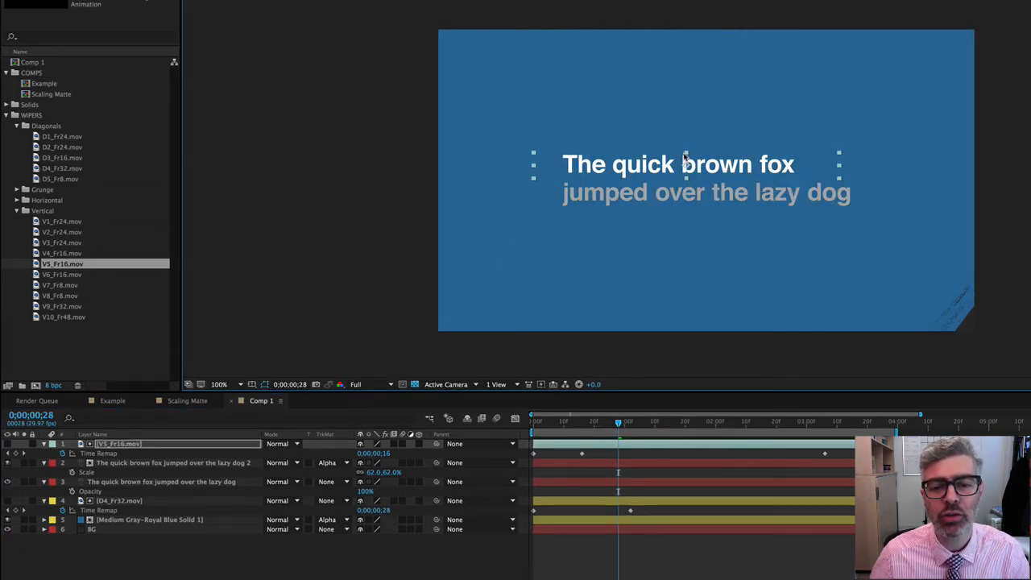
Slightly increase the height of the V5_Fr16.mov matte so it fully covers the "The quick brown fox" line, and preview the wipe
scroll(669, 166, up, 4)
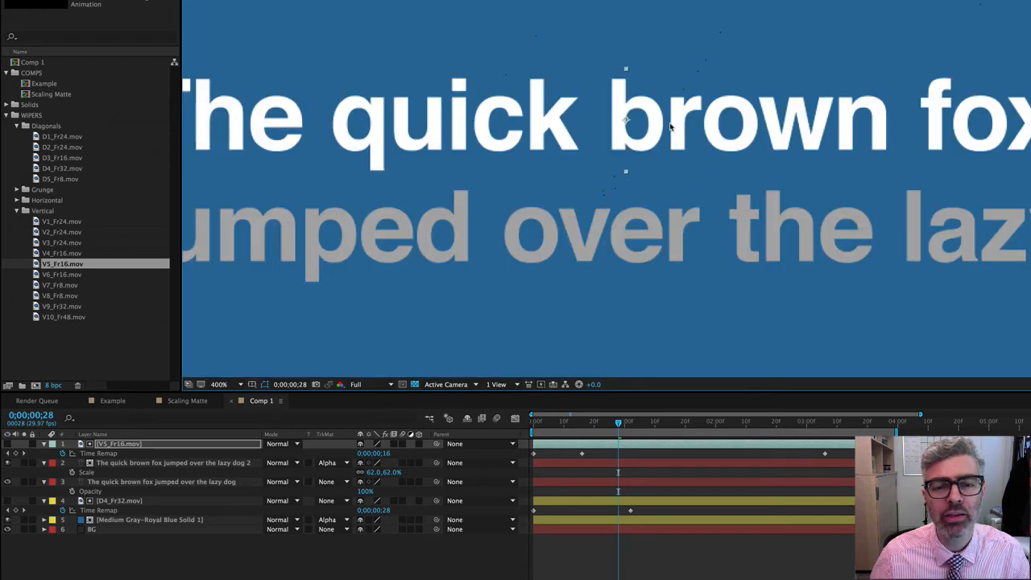
drag(637, 135, 812, 220)
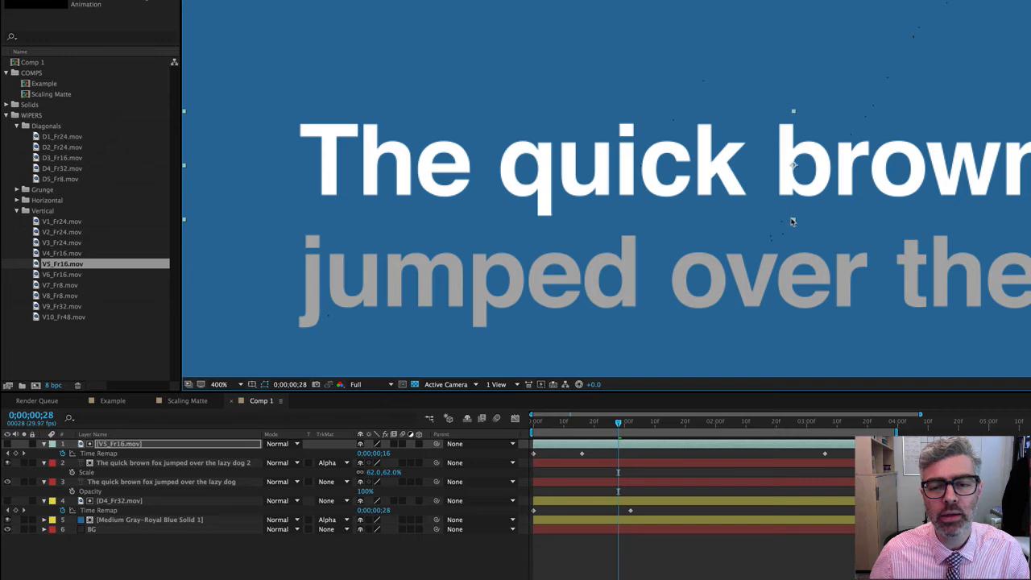
scroll(791, 205, down, 4)
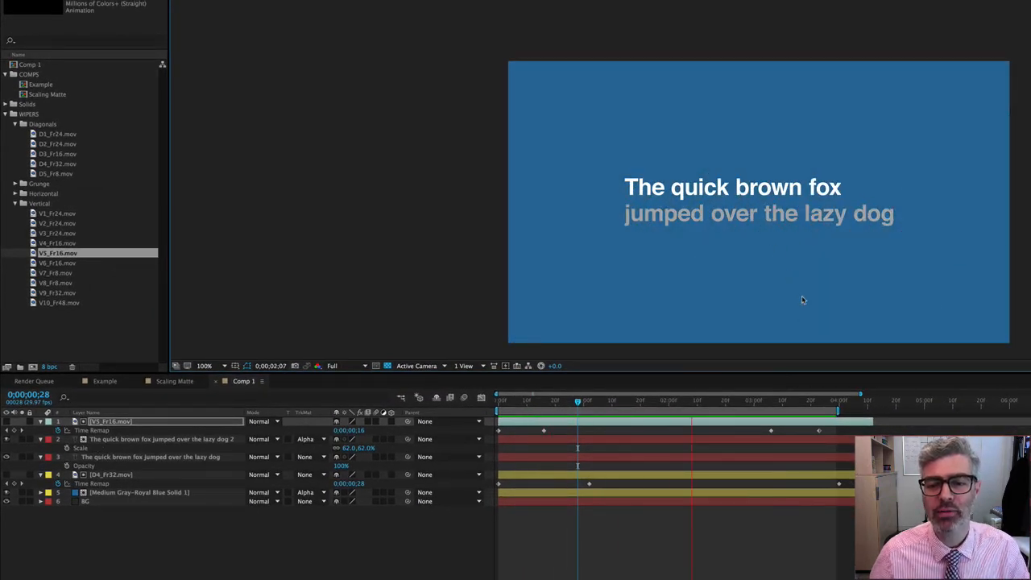
key(space)
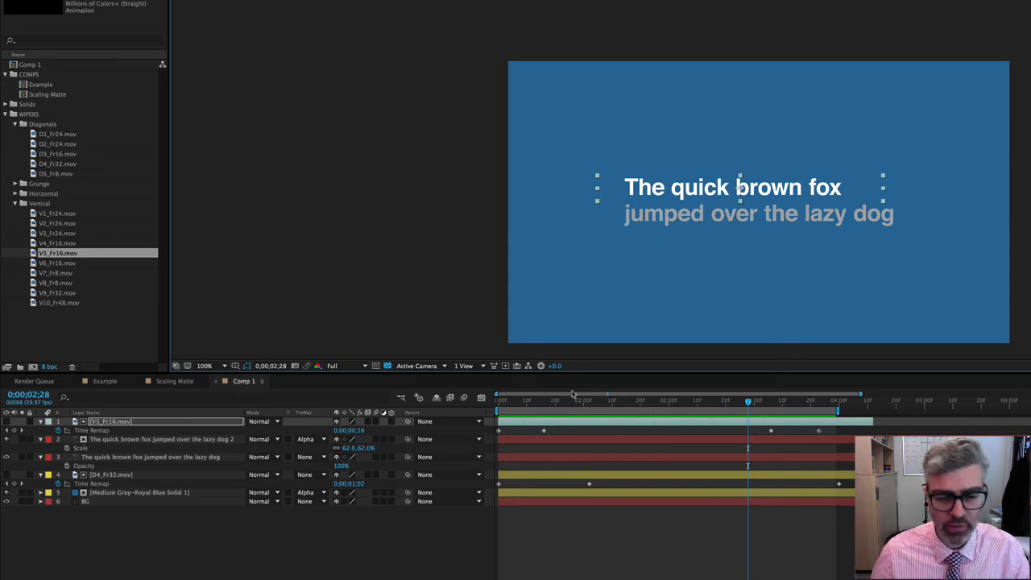
drag(557, 401, 674, 440)
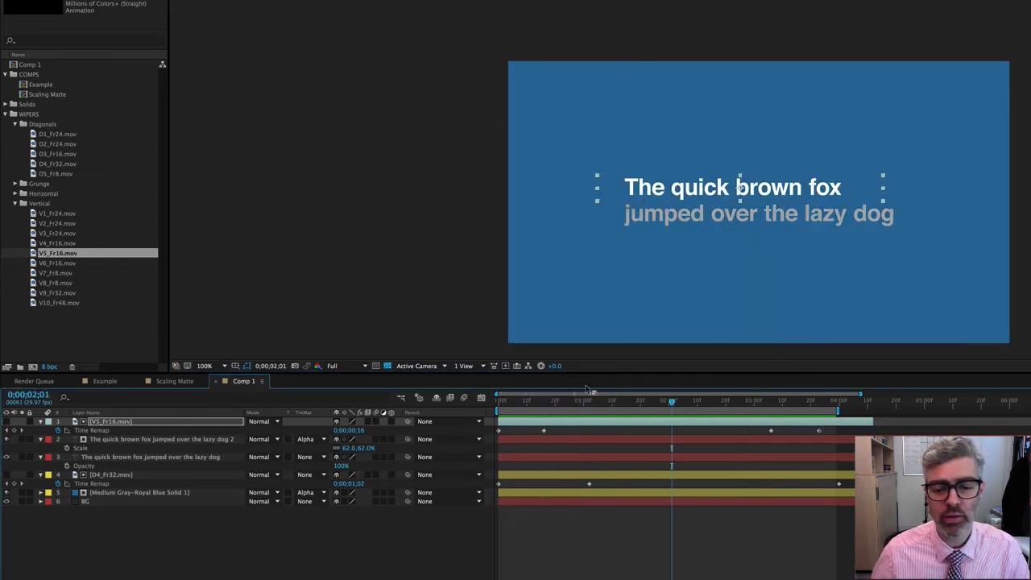
Add the G4_Fr8.mov grunge wiper to Comp 1 for the "jumped over the lazy dog" text and preview it
click(117, 458)
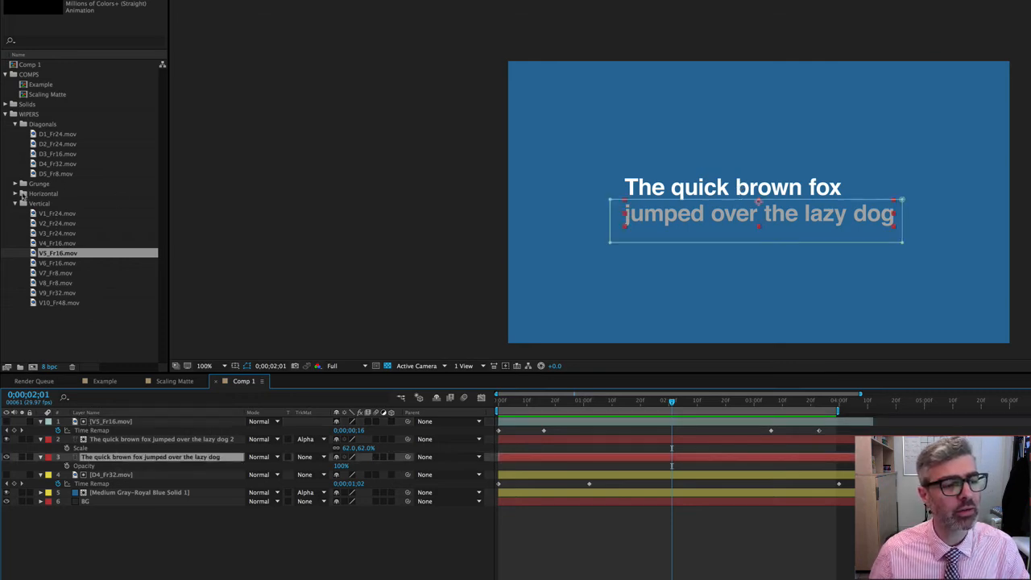
click(14, 185)
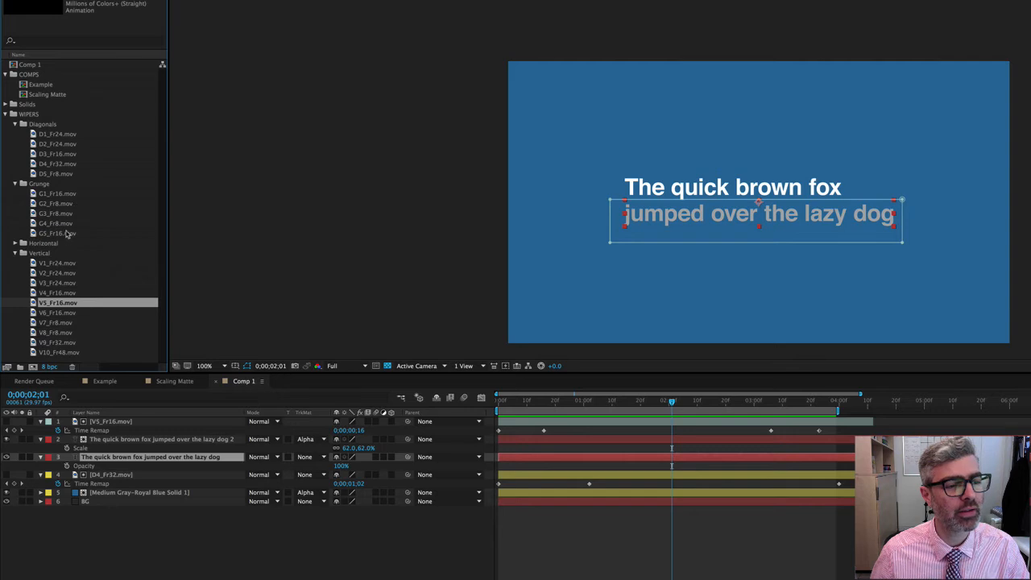
click(63, 224)
key(ctrl+slash)
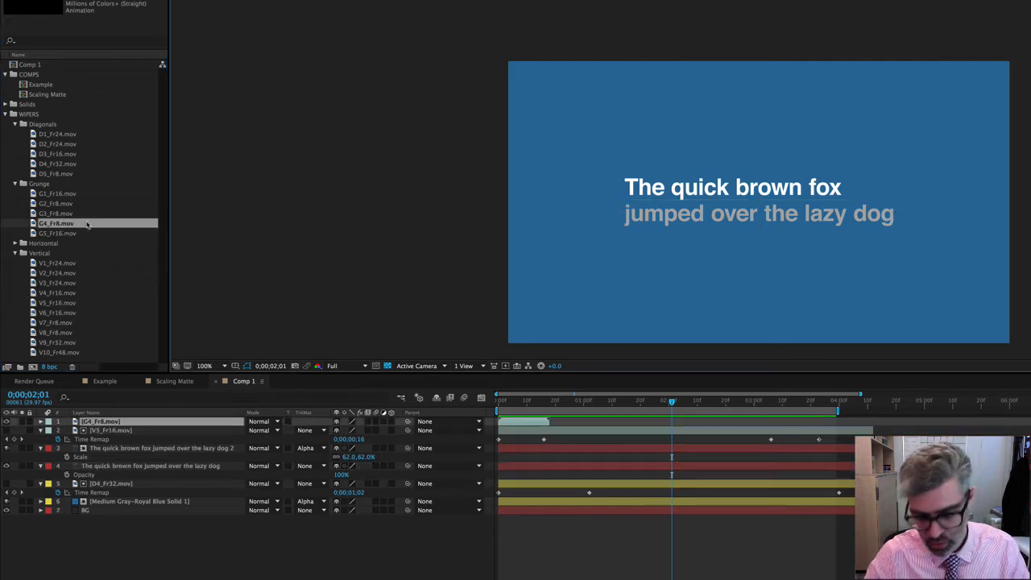
key(space)
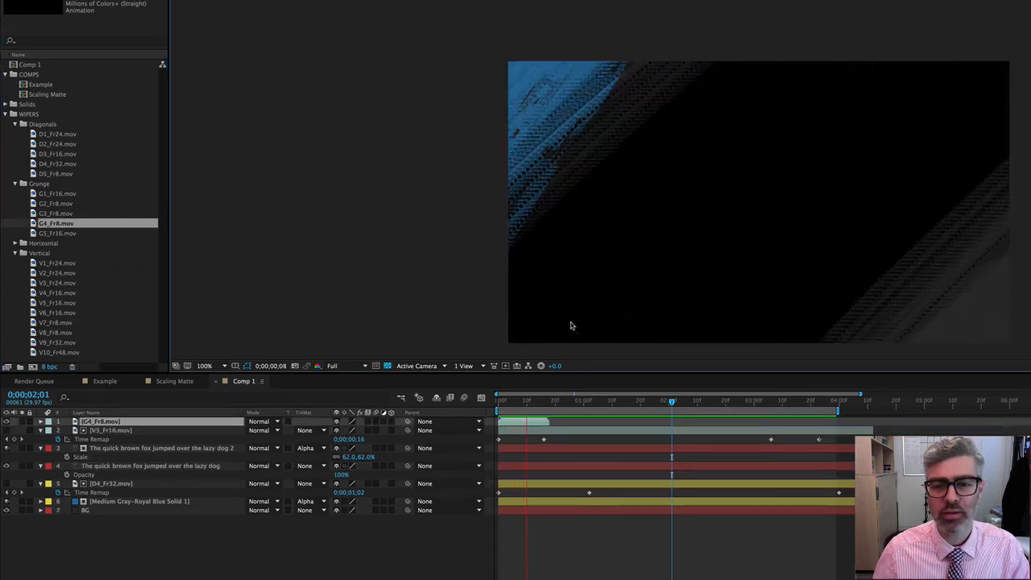
key(space)
Enable time remapping on the G4_Fr8.mov layer and add Time Remap keyframes at 0;00;00;08 and 0;00;00;09
click(508, 402)
drag(515, 402, 520, 405)
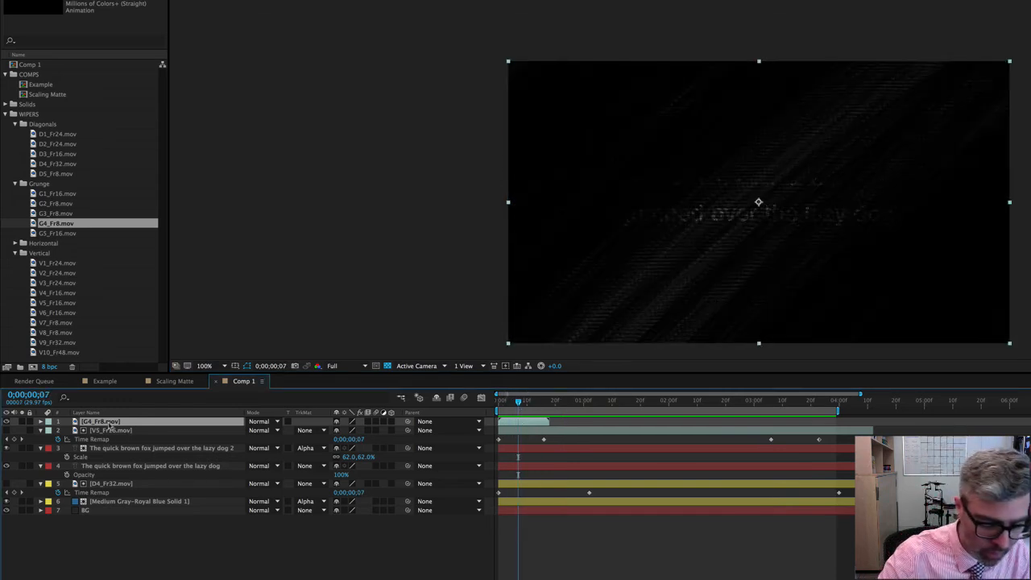
key(super+alt+t)
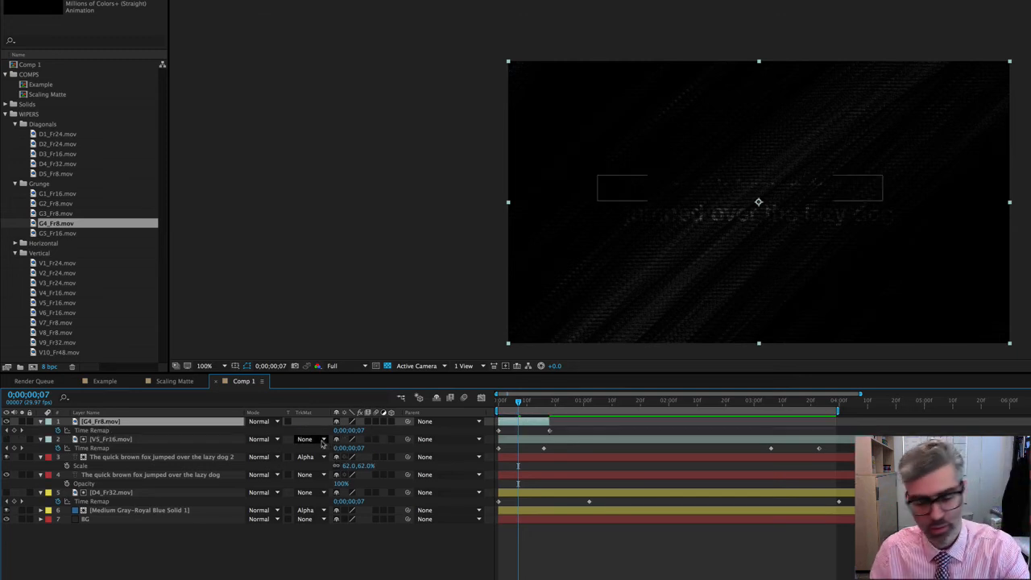
key(Page_Down)
click(14, 430)
key(Page_Down)
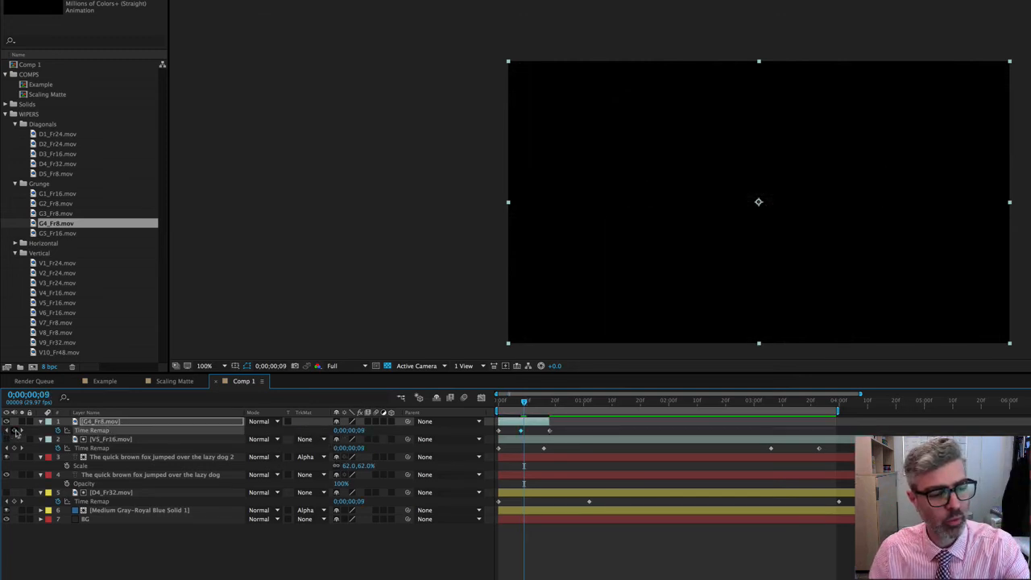
click(15, 431)
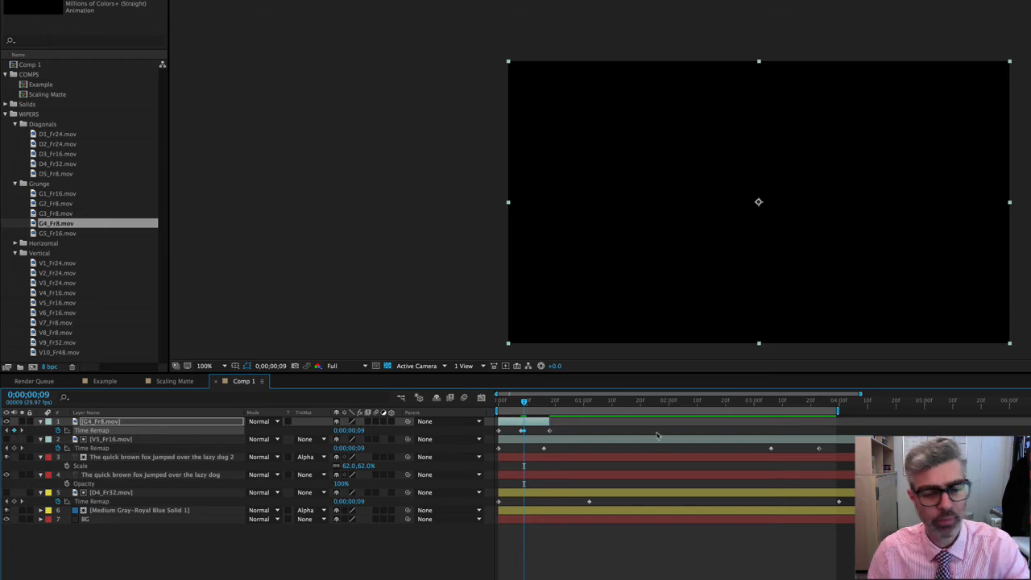
Move the last two G4_Fr8.mov Time Remap keyframes to start the wipe-off at about 0;00;03;04, and extend the layer past four seconds
drag(552, 430, 790, 431)
drag(550, 420, 858, 420)
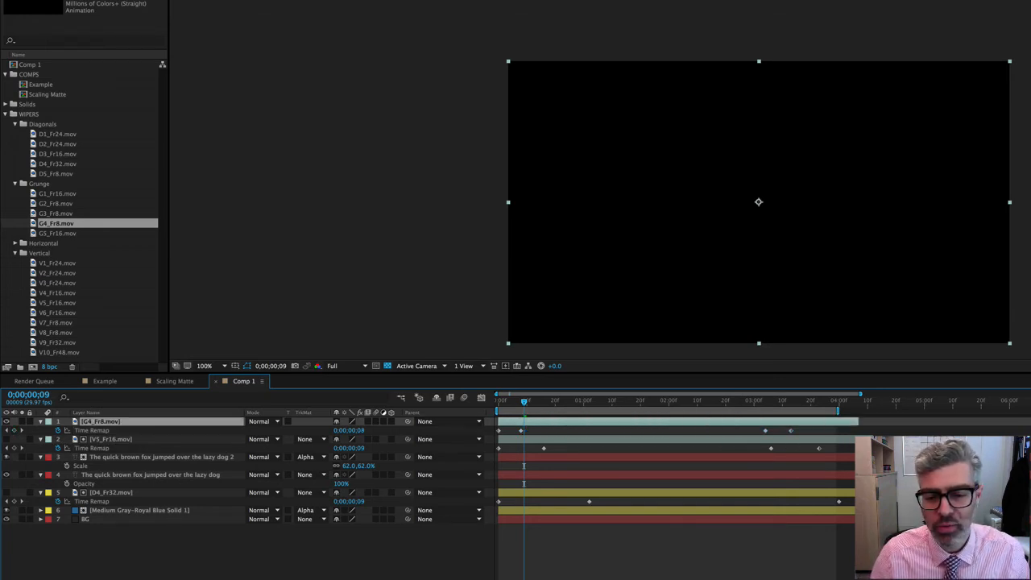
Set the label color of the V5_Fr16.mov matte and its "The quick brown fox" text layer to Lavender
click(111, 441)
shift+click(112, 457)
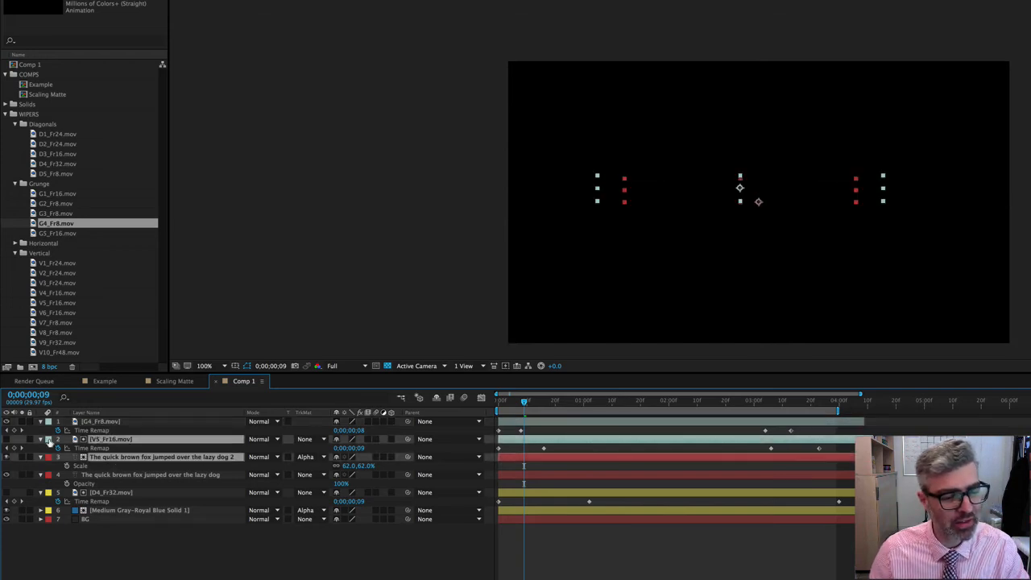
click(48, 440)
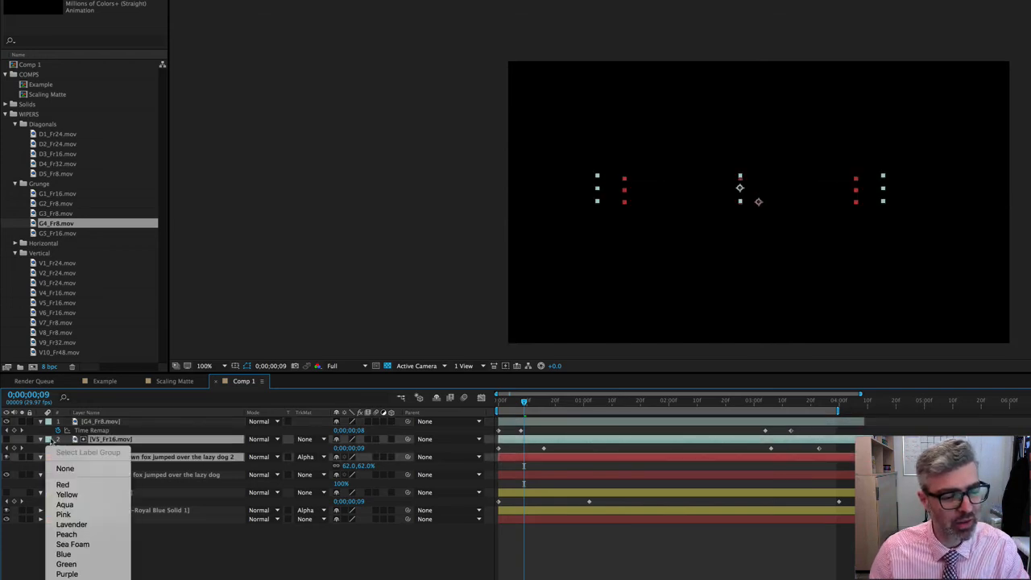
click(70, 524)
Place G4_Fr8.mov directly above the "jumped over the lazy dog" text layer and set it as that layer's Alpha Matte
drag(115, 423, 157, 481)
click(157, 477)
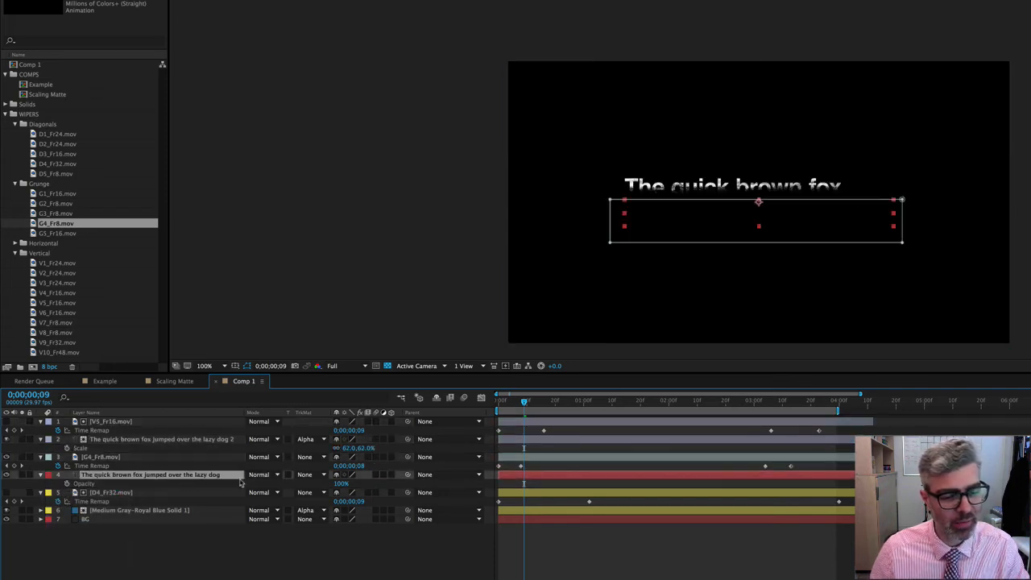
click(323, 475)
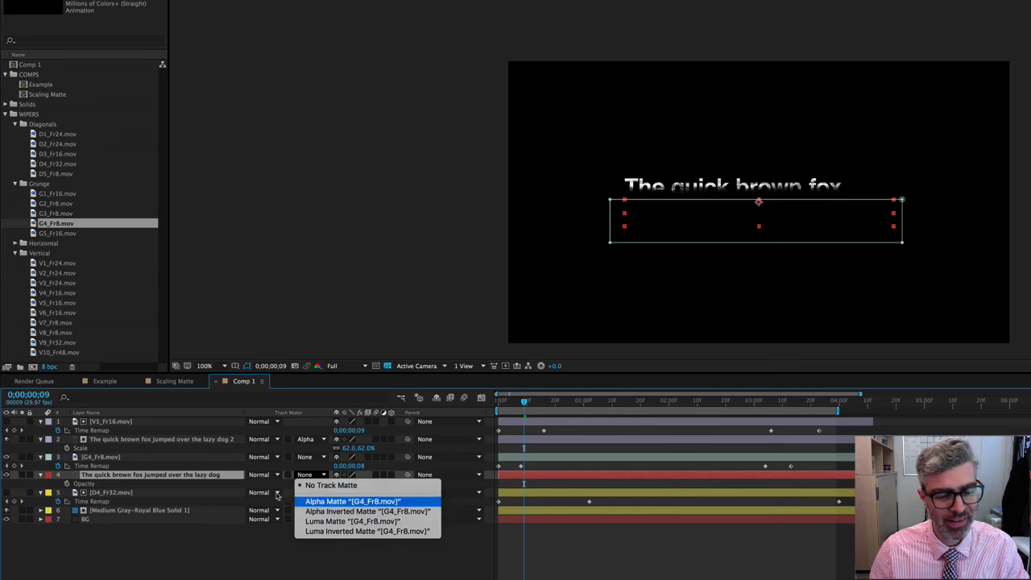
click(330, 502)
Set the label color of the G4_Fr8.mov matte and its text layer to orange, and preview the start of the wipe
shift+click(84, 459)
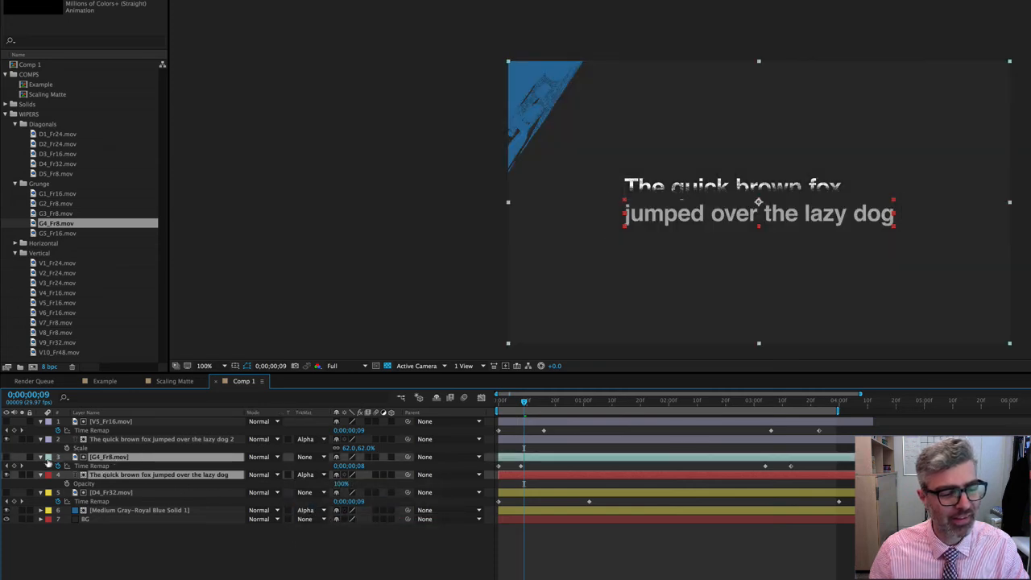
click(48, 458)
click(66, 579)
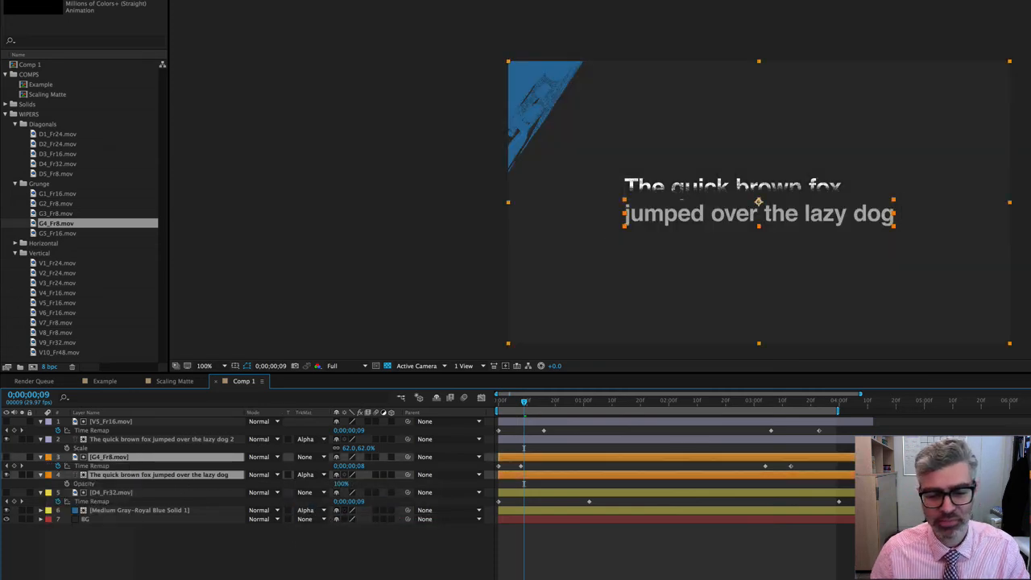
key(F2)
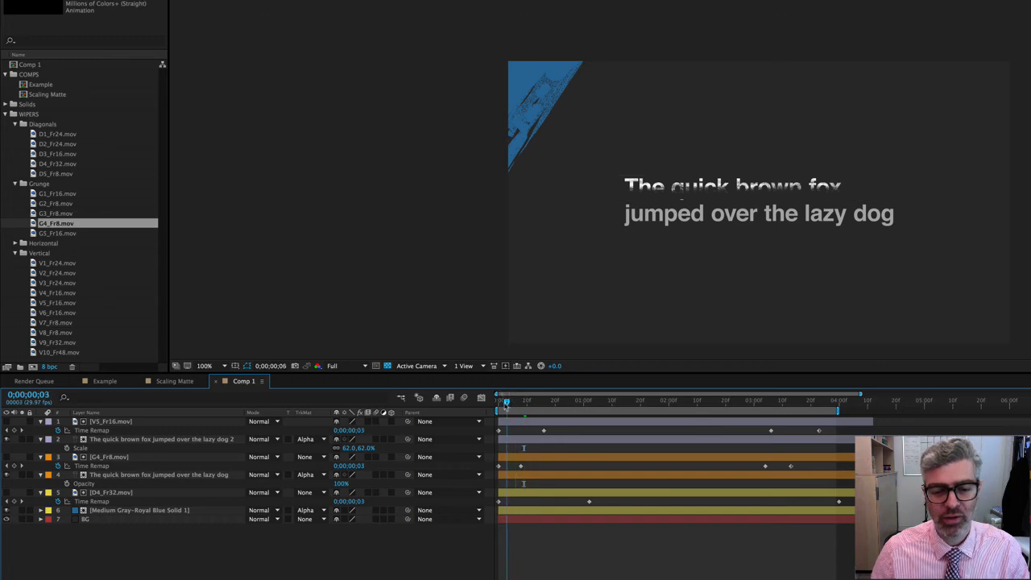
click(506, 401)
key(space)
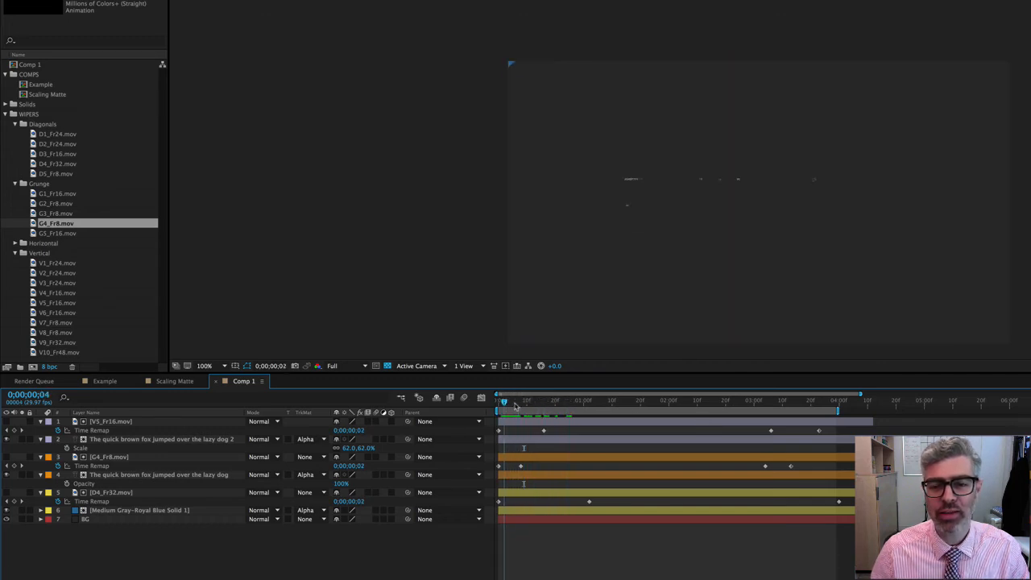
Try shrinking and repositioning the G4_Fr8.mov matte around the "jumped over the lazy dog" line, and preview the wipe
click(108, 457)
drag(509, 62, 607, 167)
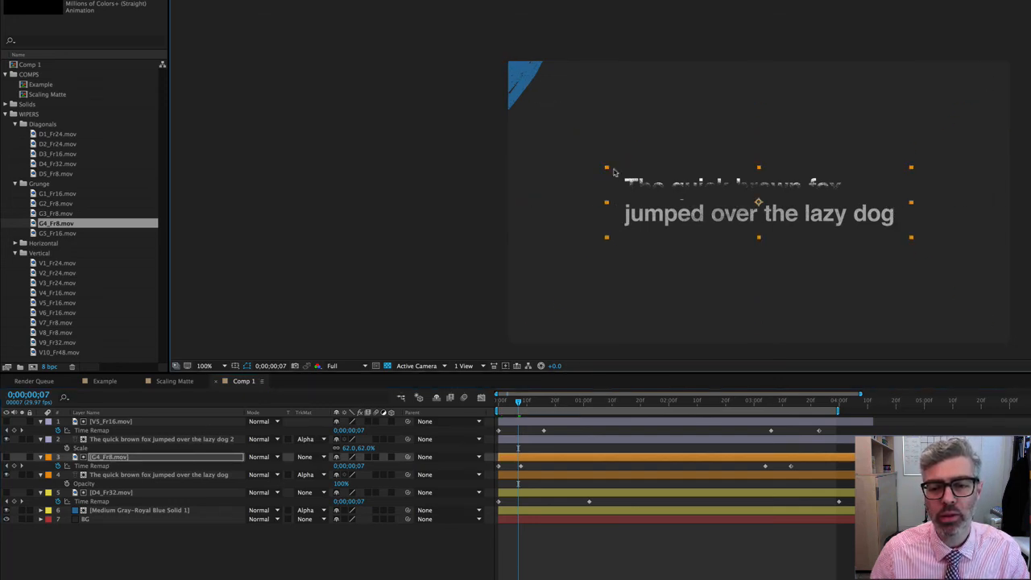
drag(783, 214, 787, 228)
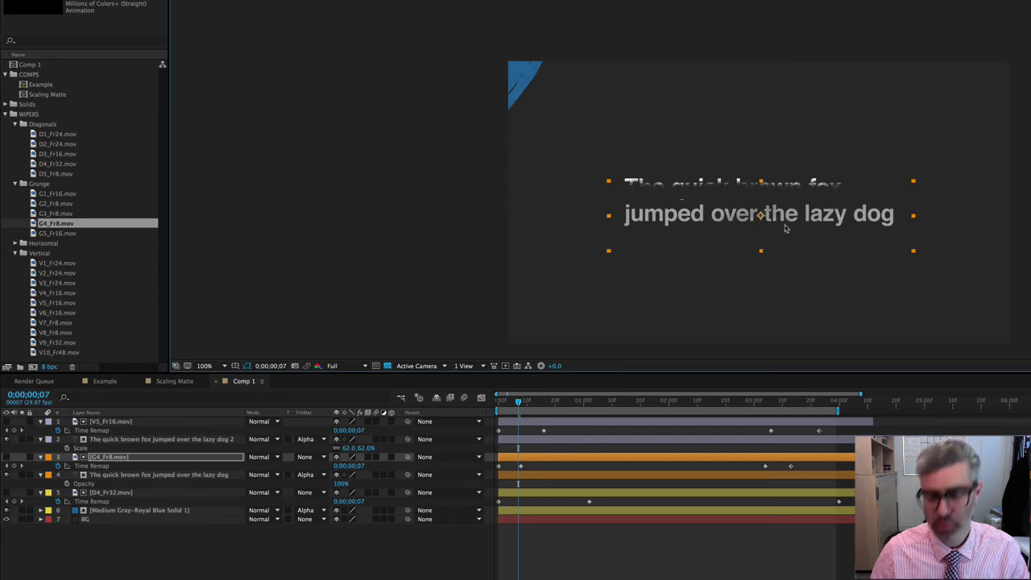
key(space)
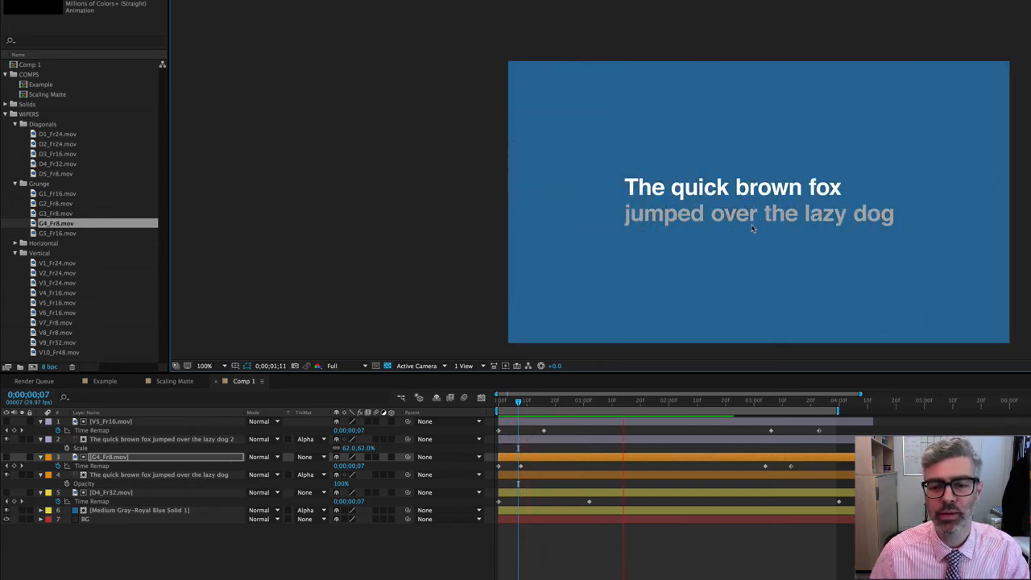
key(space)
key(space)
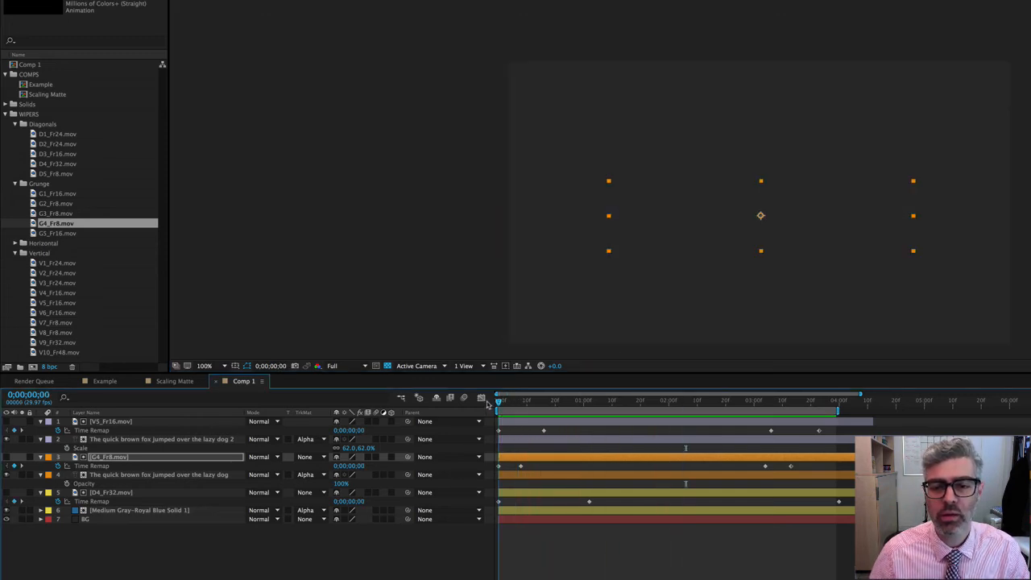
Undo the scaling of the G4_Fr8.mov matte and preview the wipe at full frame size
click(563, 462)
key(space)
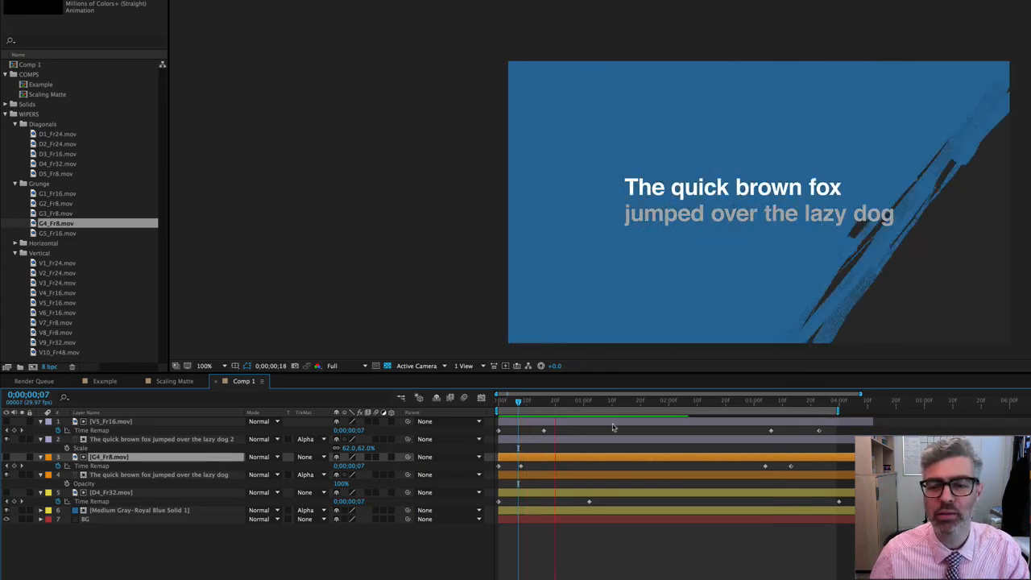
key(space)
Move the first two Time Remap keyframes of V5_Fr16.mov to start at 0;00;00;18 and of G4_Fr8.mov at about 0;00;01;06, and preview
drag(532, 469, 486, 467)
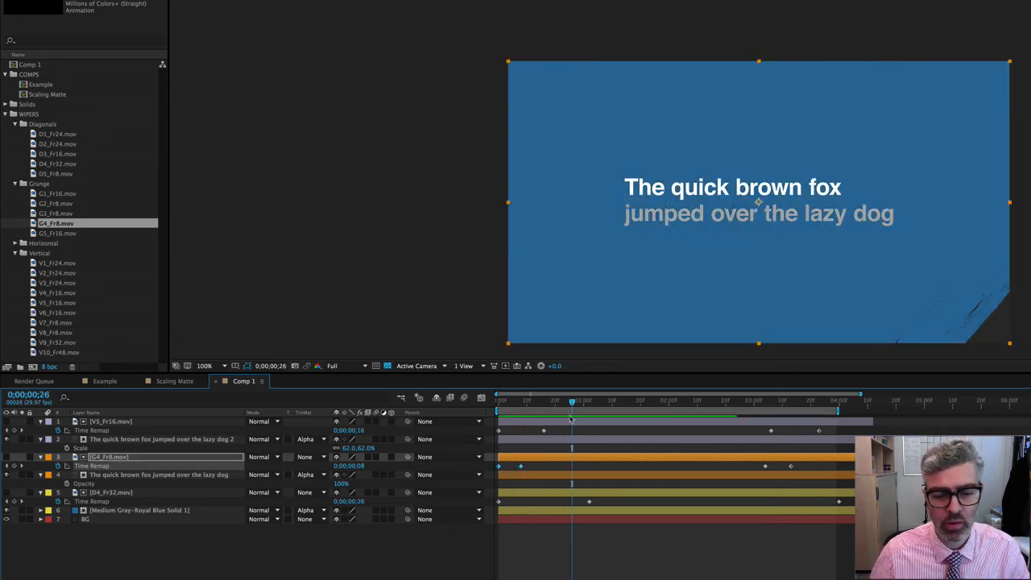
drag(562, 428, 600, 467)
key(space)
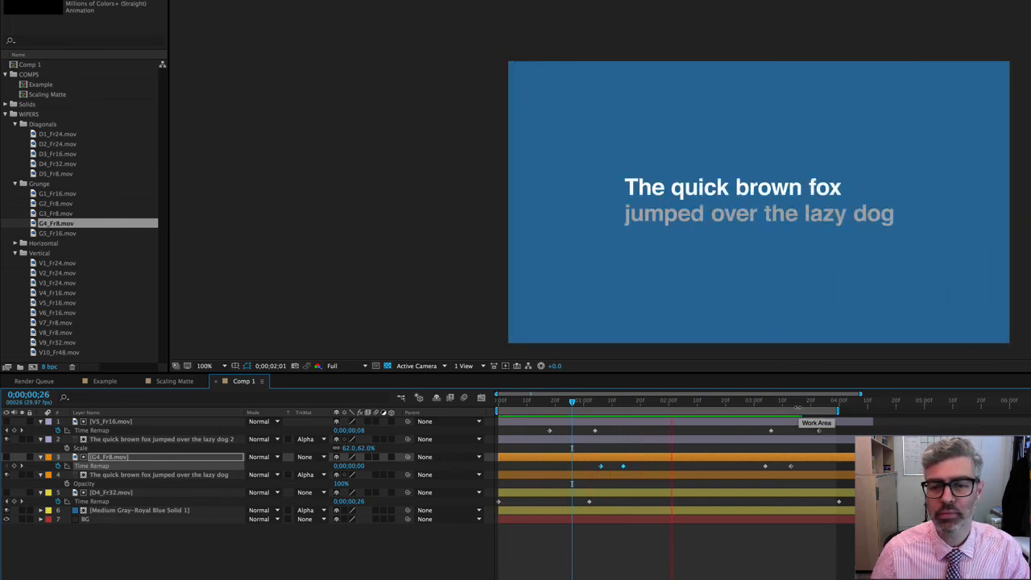
key(space)
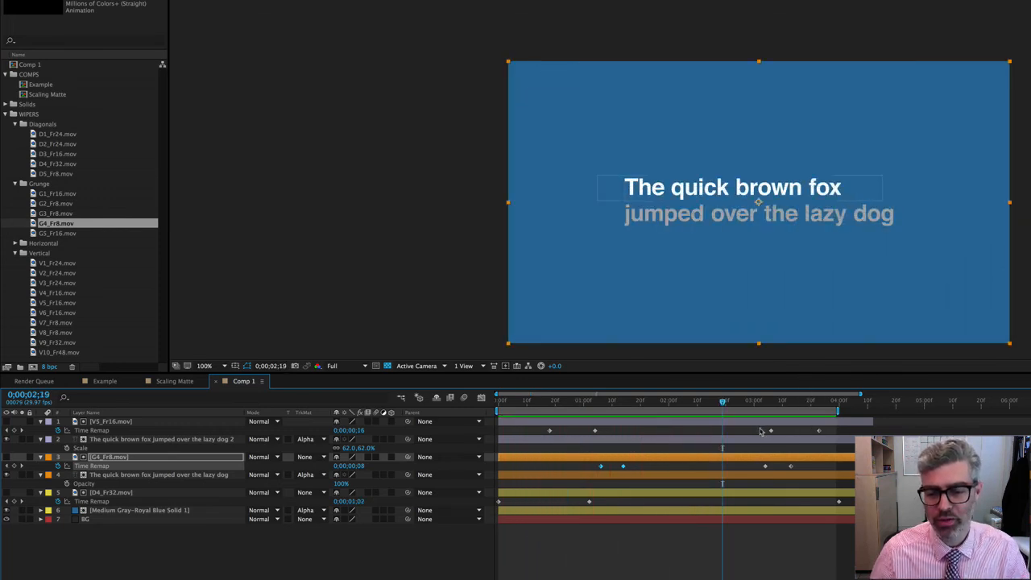
Extend the work area's end to 0;00;05;03 and preview the whole animation
drag(754, 403, 933, 427)
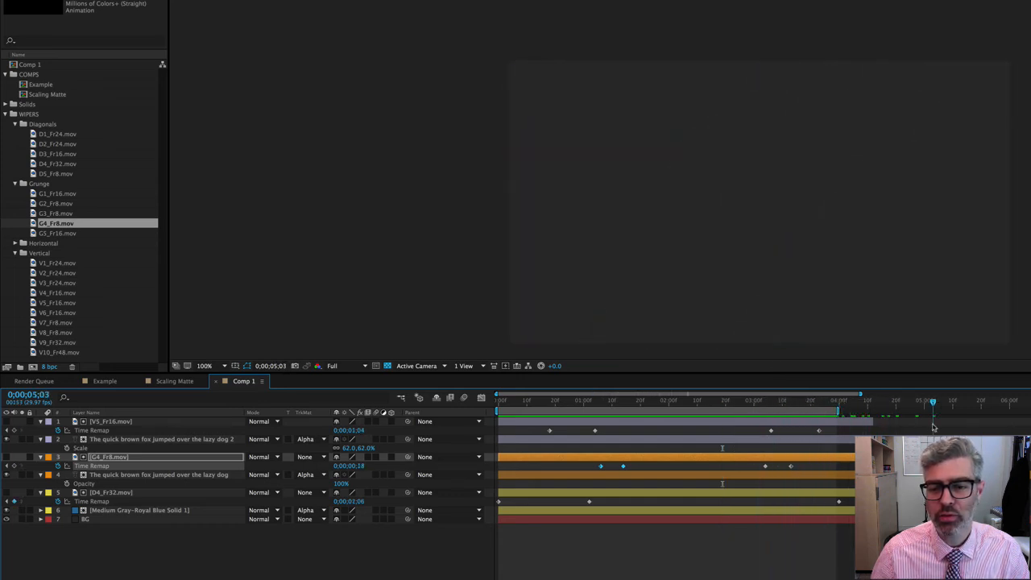
key(space)
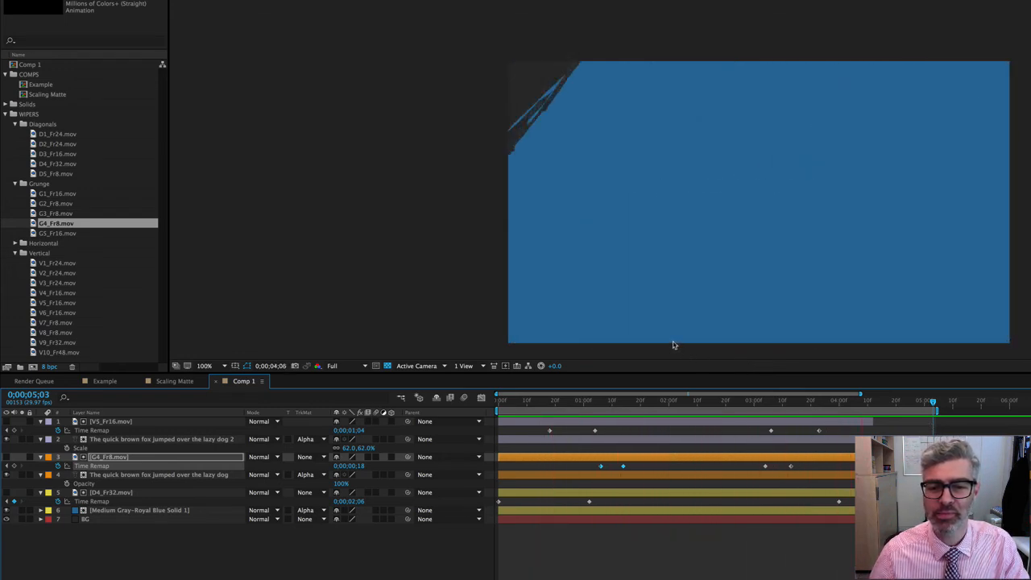
Move the D4_Fr32.mov Time Remap keyframe that starts the blue solid's wipe-off to about 0;00;03;07 and check the timing
click(838, 502)
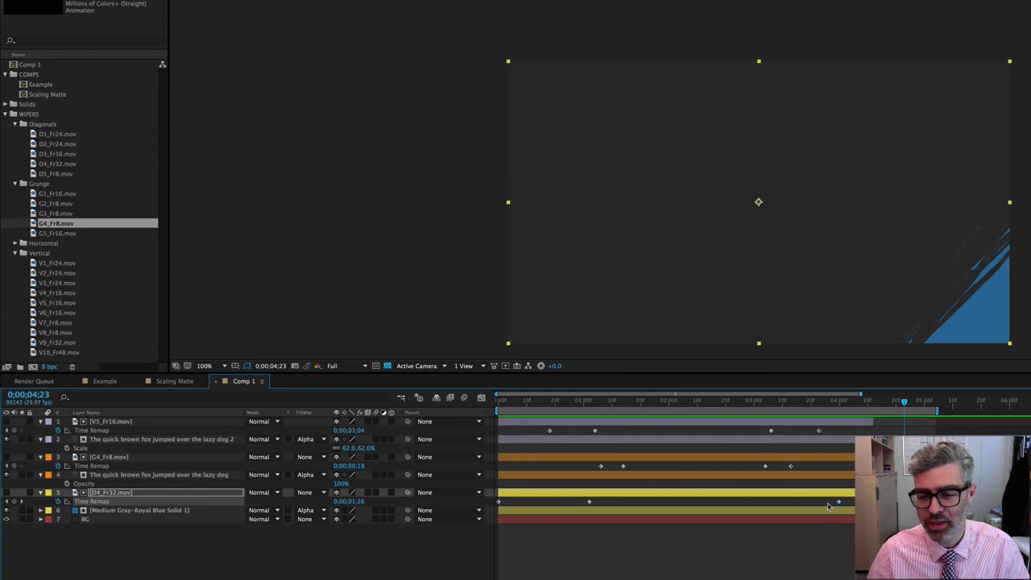
drag(839, 502, 773, 502)
drag(752, 402, 667, 566)
click(667, 565)
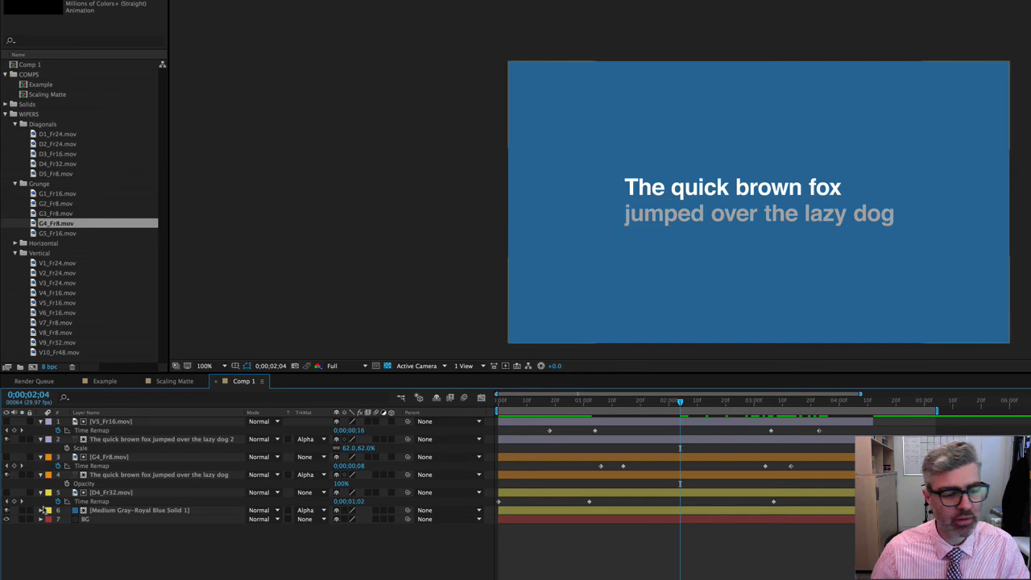
click(104, 458)
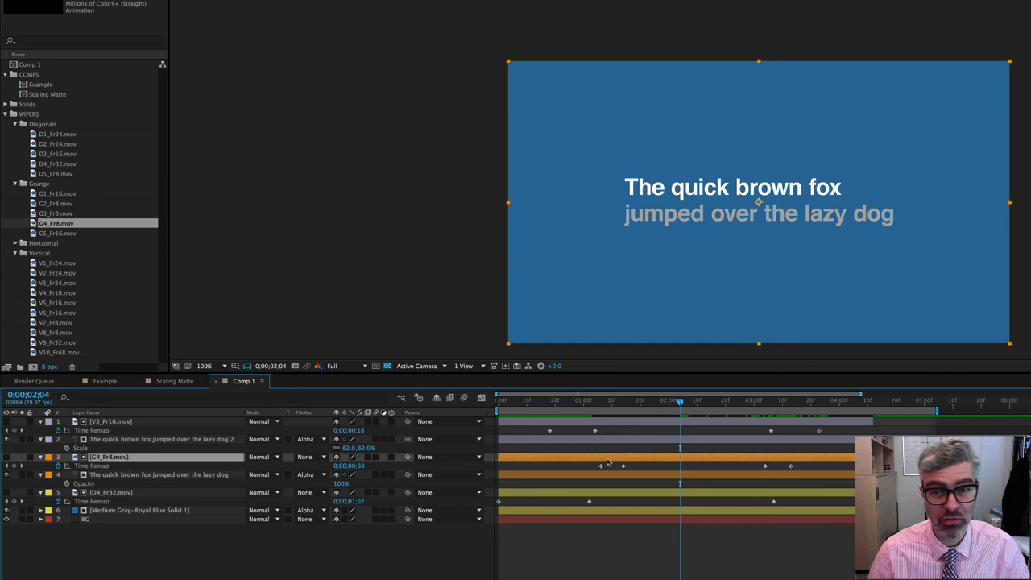
Replace the G4_Fr8.mov matte layer's source with the G3_Fr8.mov grunge wipe and preview the animation
click(62, 214)
drag(105, 477, 105, 459)
key(space)
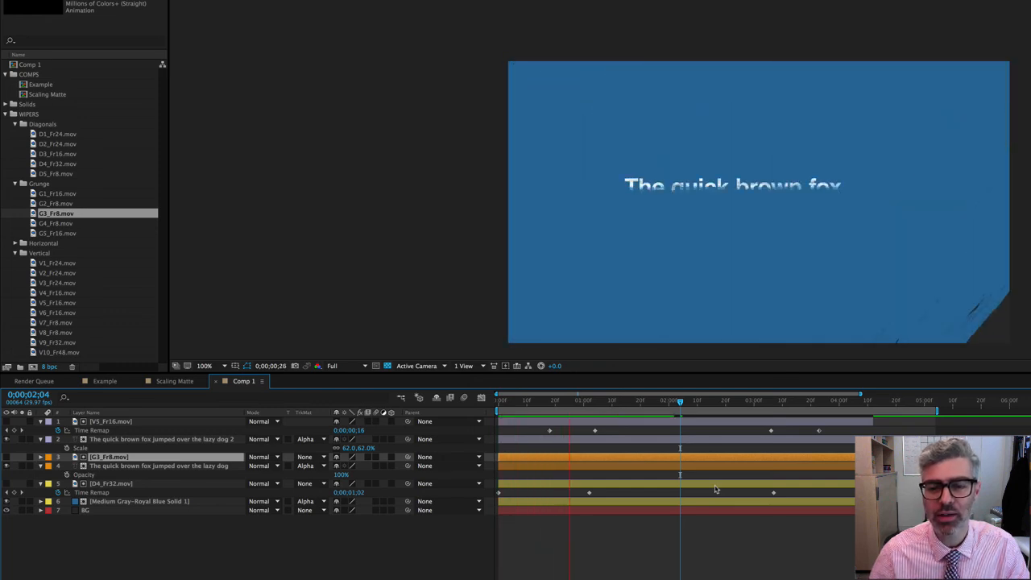
key(space)
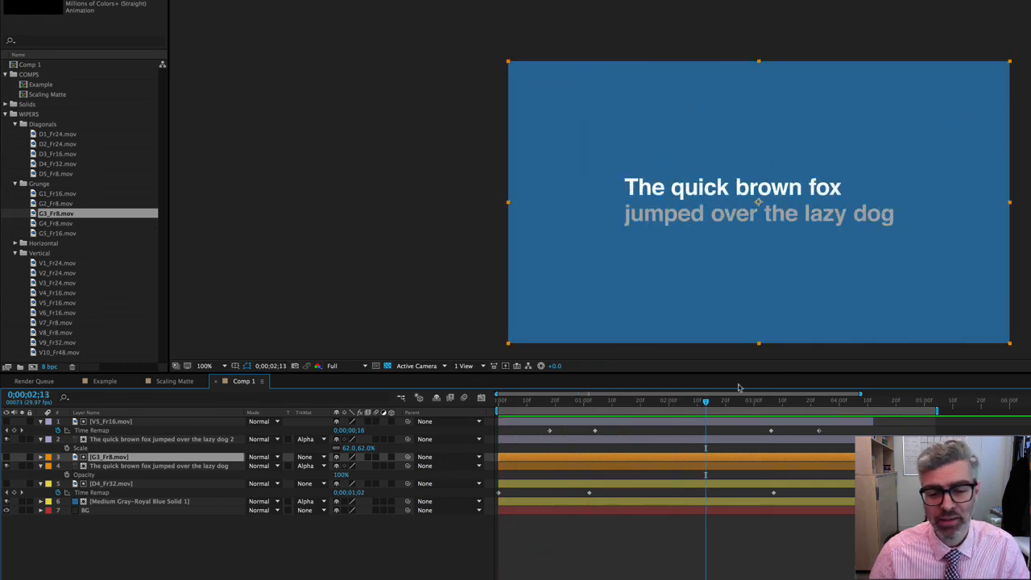
At 0;00;01;13, scale the G3_Fr8.mov matte down to just surround the line "jumped over the lazy dog", centre it there, and preview
key(u)
mouse_move(612, 405)
mouse_down()
mouse_move(596, 405)
mouse_move(621, 409)
mouse_up()
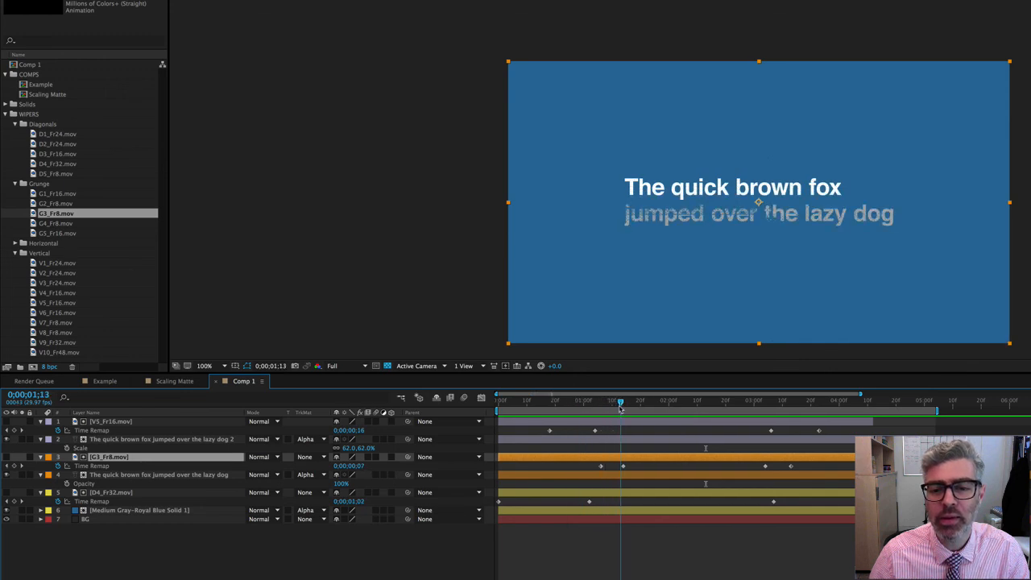
drag(759, 63, 769, 177)
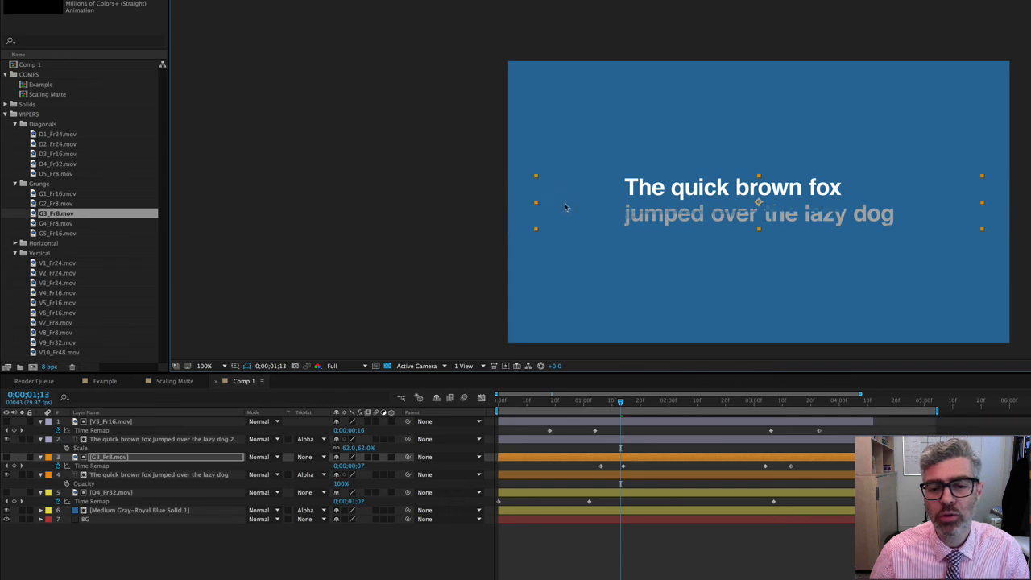
drag(788, 212, 789, 221)
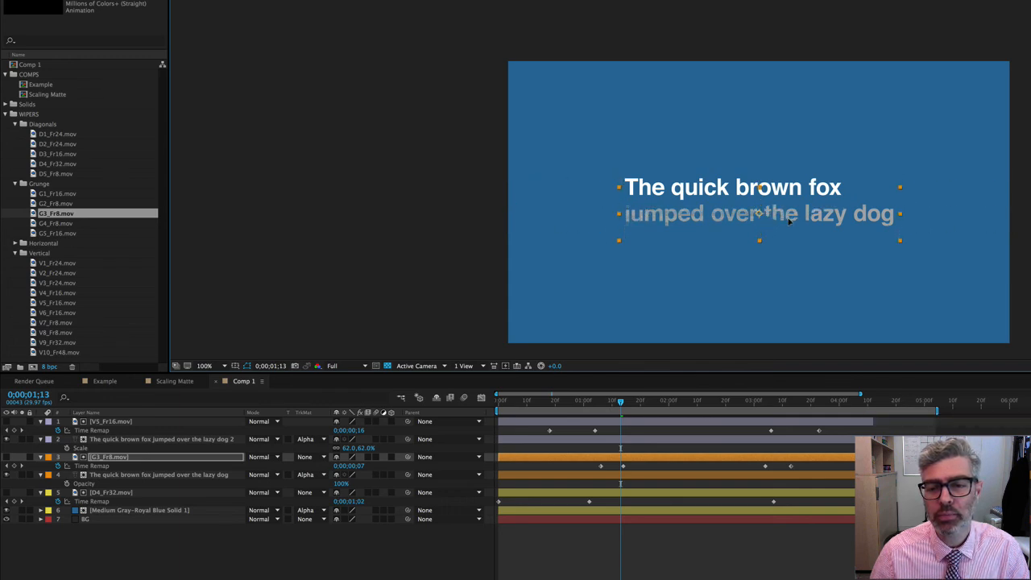
key(space)
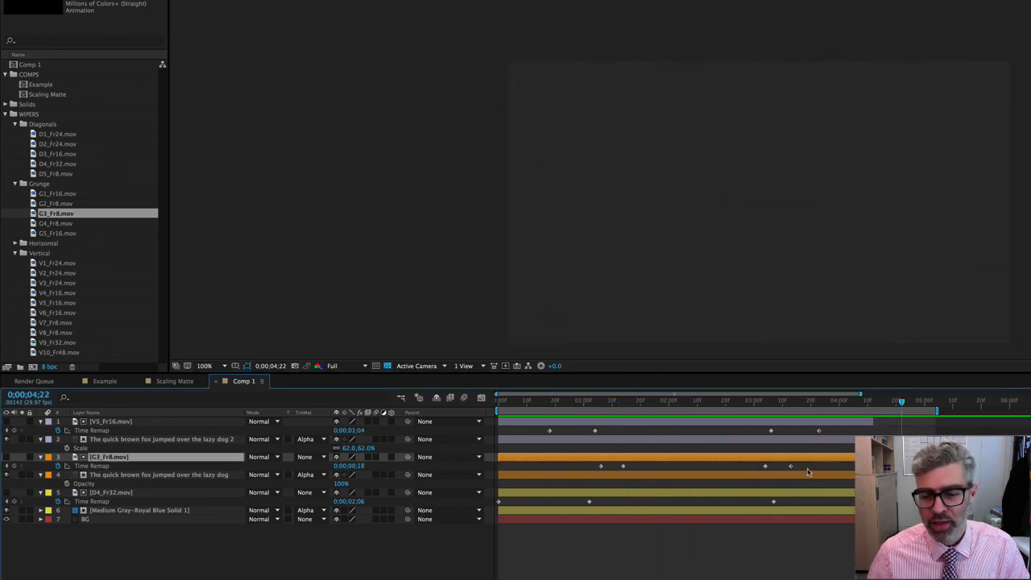
Move the last two Time Remap keyframes of G3_Fr8.mov to start at about 0;00;03;22, and D4_Fr32.mov's last one to about 0;00;03;21
drag(808, 472, 844, 469)
click(766, 468)
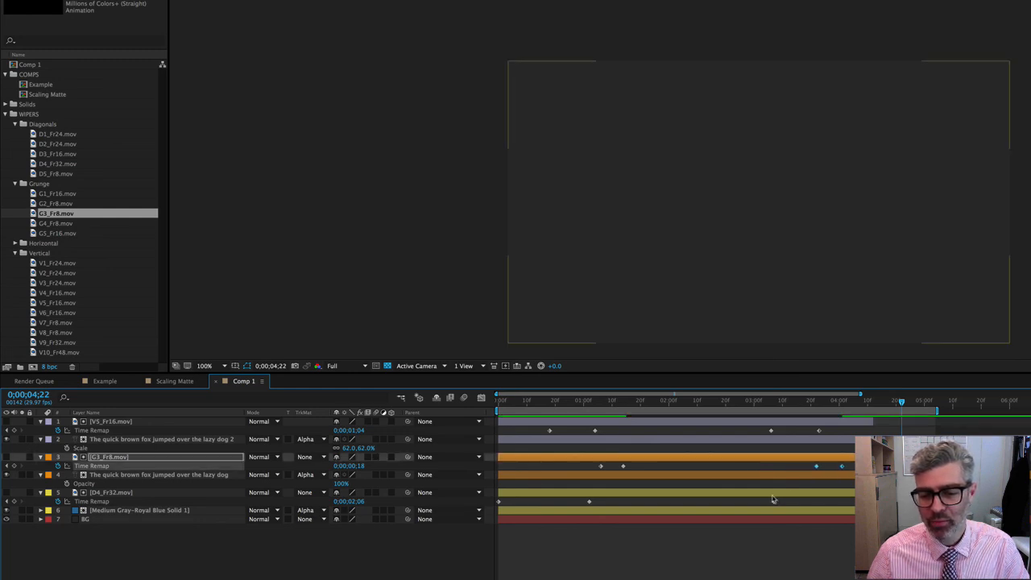
drag(773, 502, 813, 502)
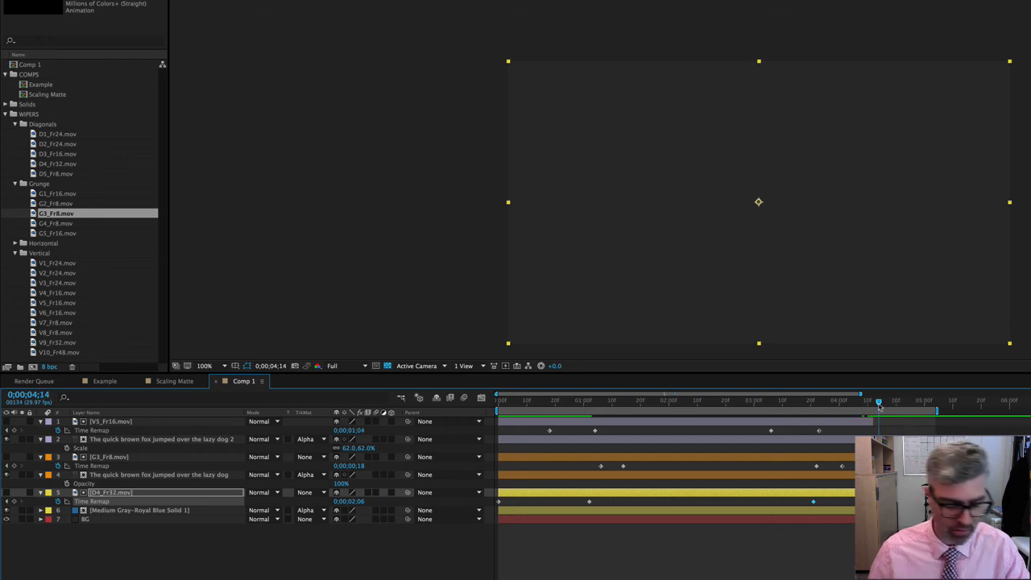
Shorten the work area to end at 0;00;04;22 and preview the whole animation
drag(880, 407, 901, 405)
key(n)
key(space)
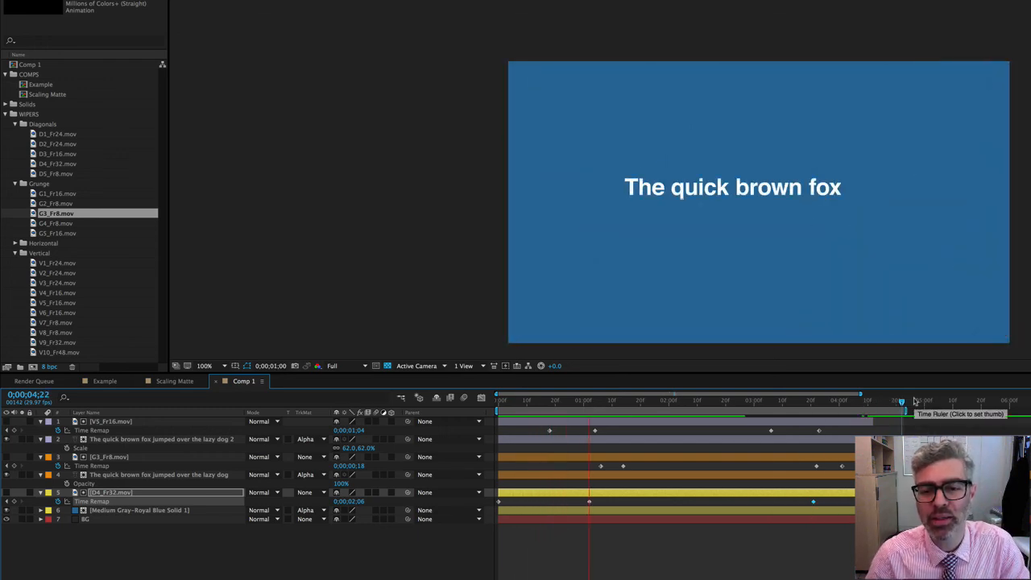